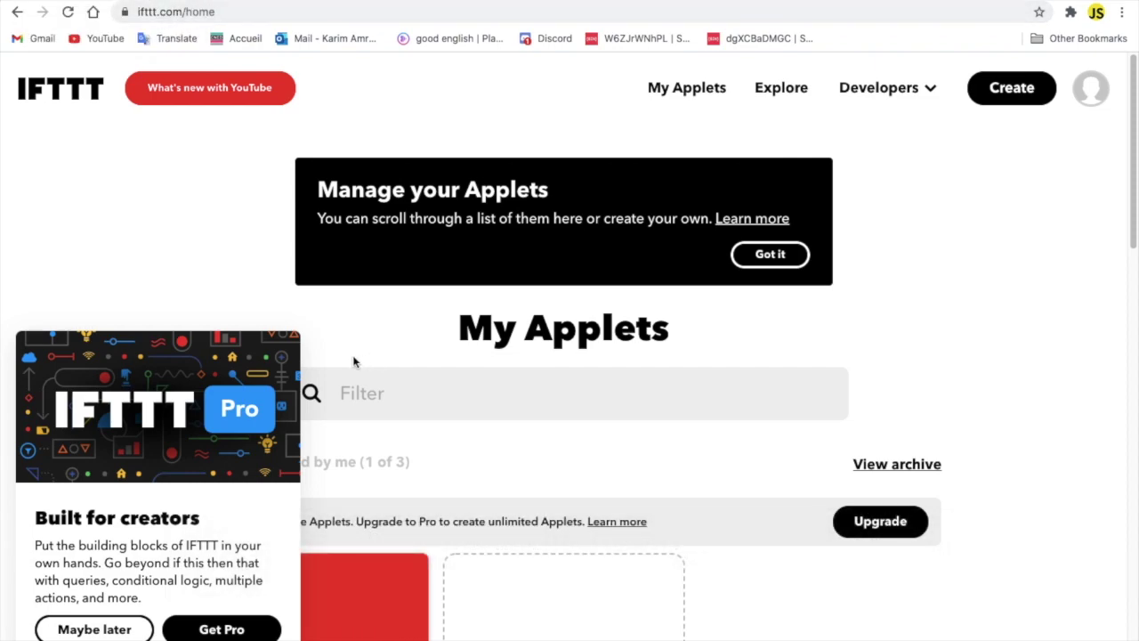
Step: Decline the IFTTT Pro upgrade with 'Maybe later' and scroll down to the Create tile
click(1082, 96)
click(1035, 378)
scroll(996, 234, down, 4)
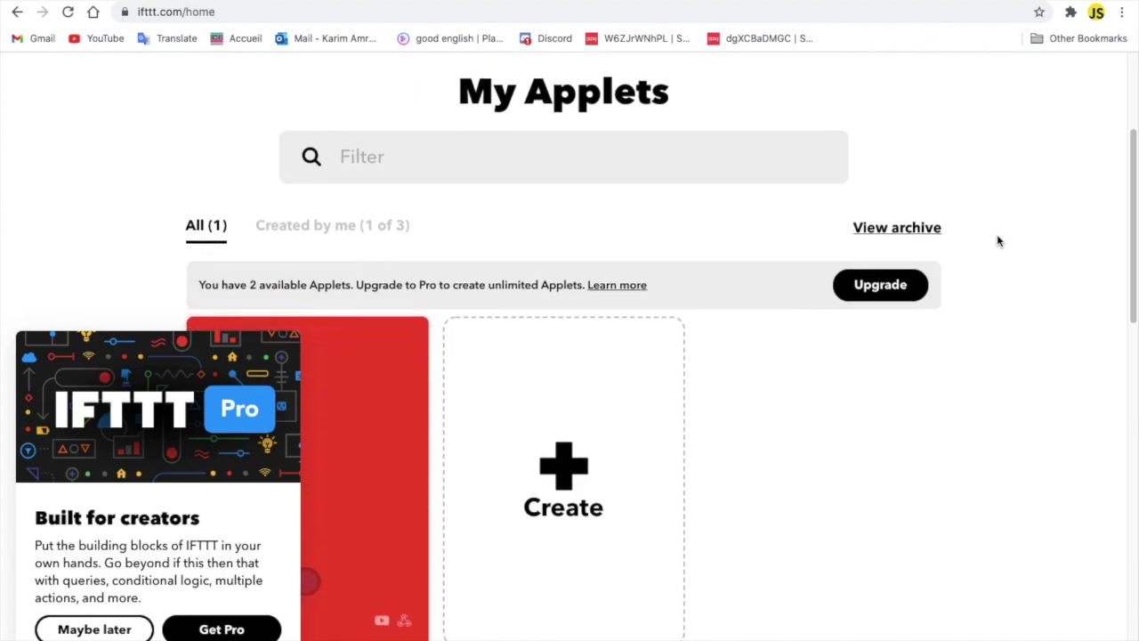
scroll(997, 240, up, 4)
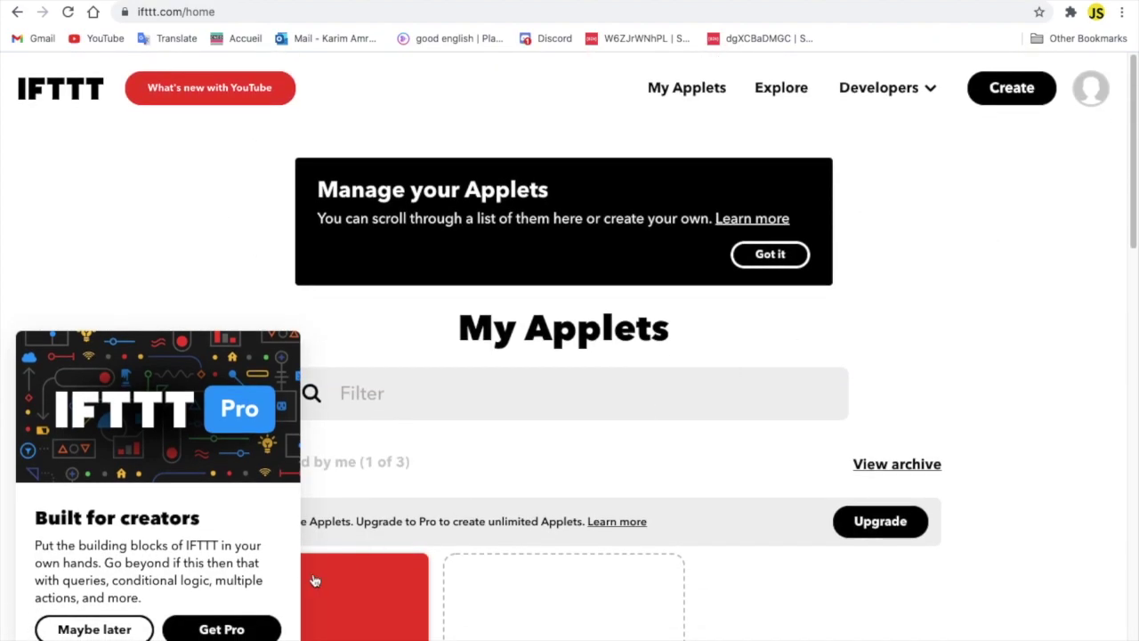
click(93, 629)
scroll(384, 475, down, 3)
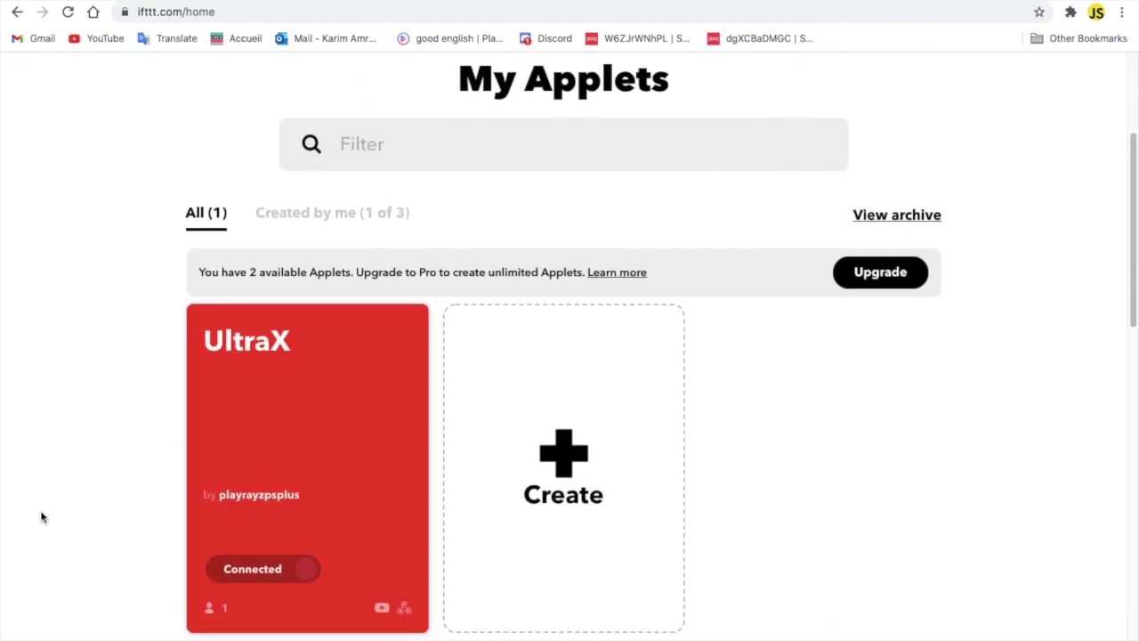
scroll(41, 517, up, 3)
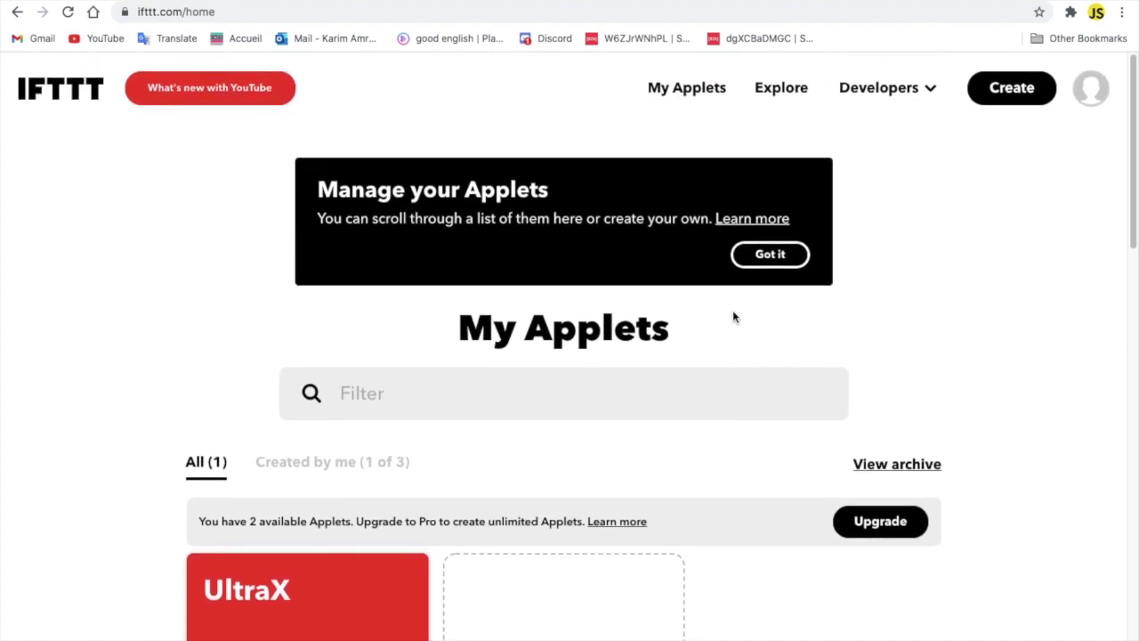
scroll(735, 315, down, 2)
scroll(933, 269, up, 1)
scroll(1017, 204, down, 3)
Step: Create a new applet, pick YouTube as the If This service, and browse its triggers
click(574, 421)
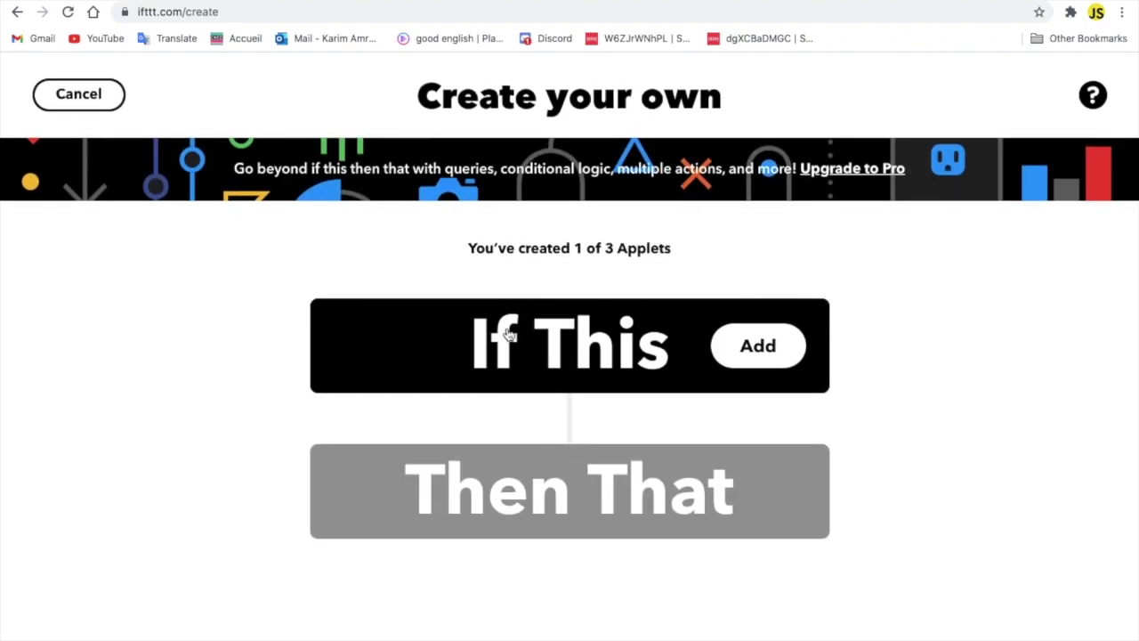
click(761, 345)
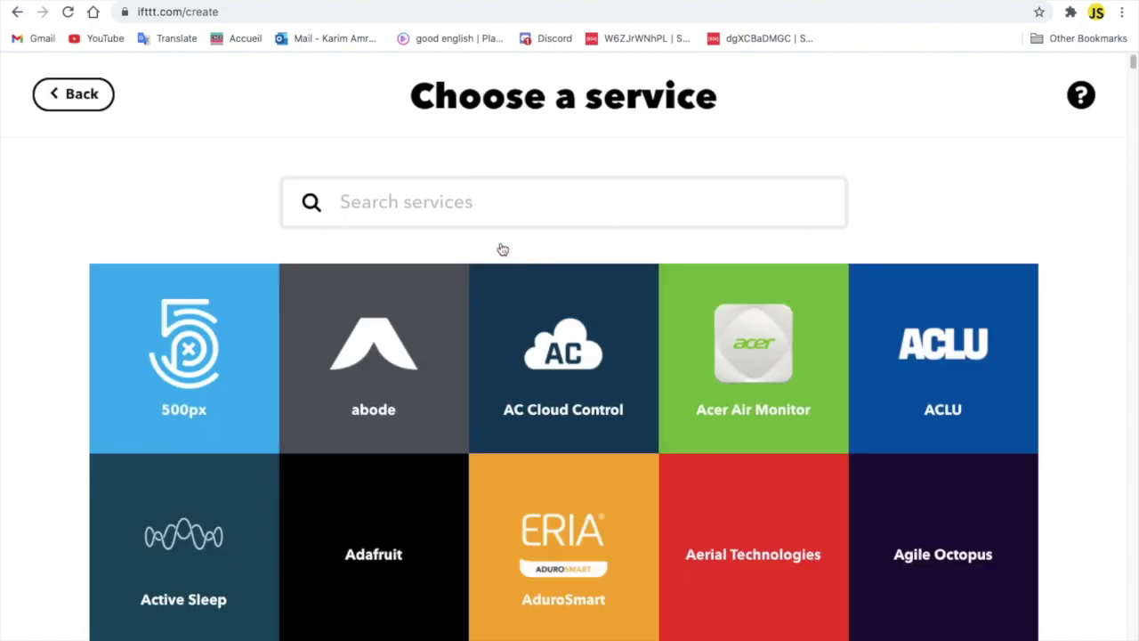
text(yourub)
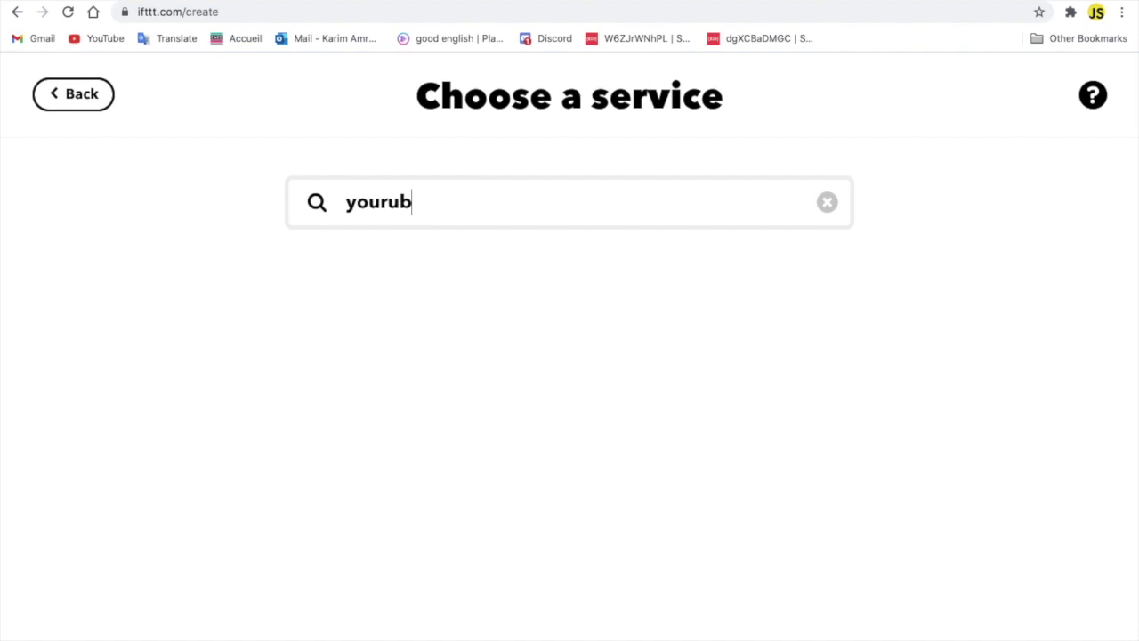
key(BackSpace)
text(tube)
click(584, 288)
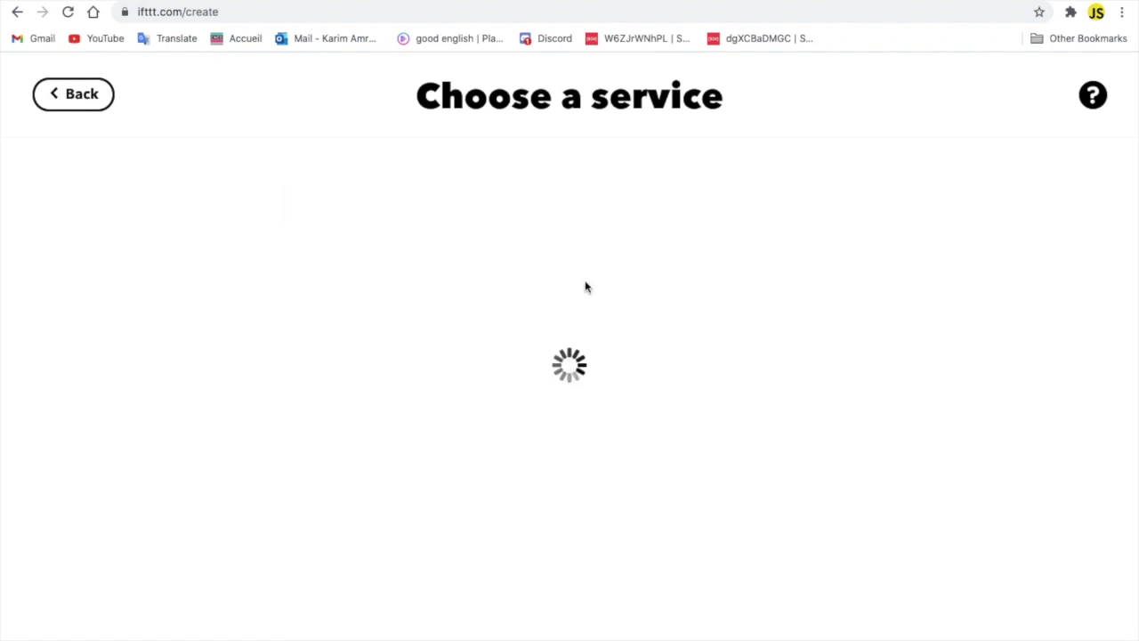
scroll(508, 182, down, 3)
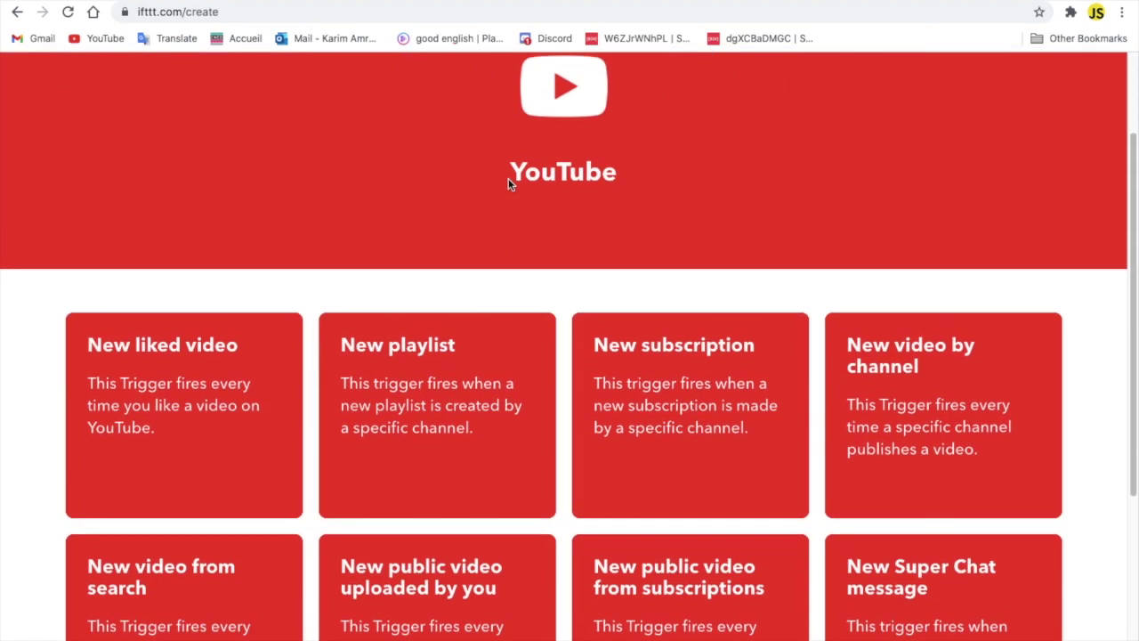
scroll(509, 183, down, 1)
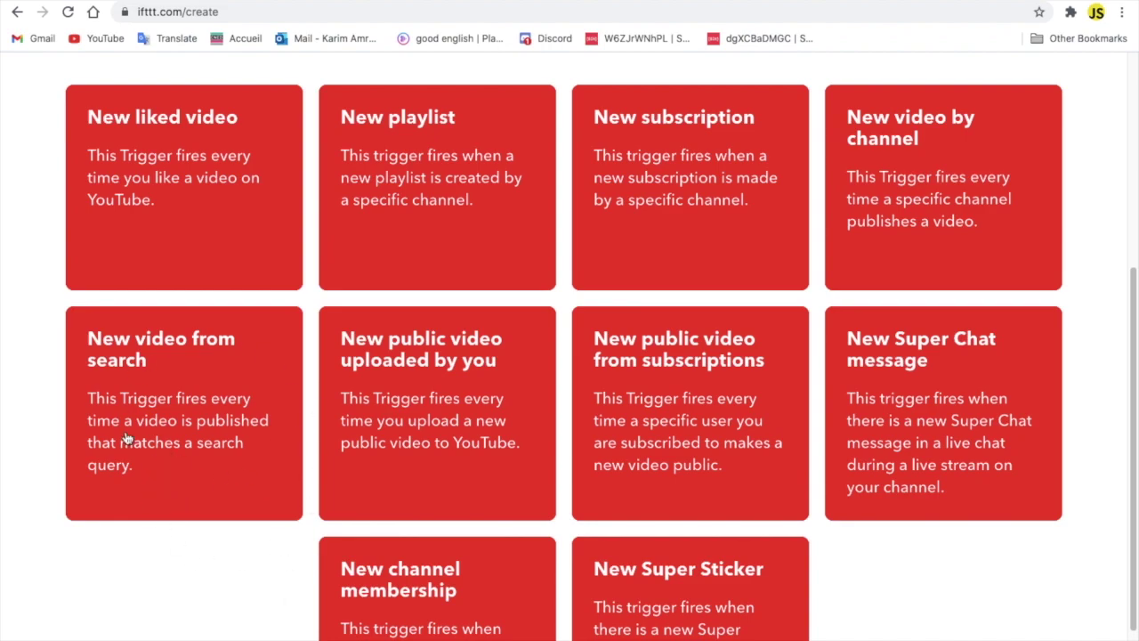
scroll(801, 422, down, 1)
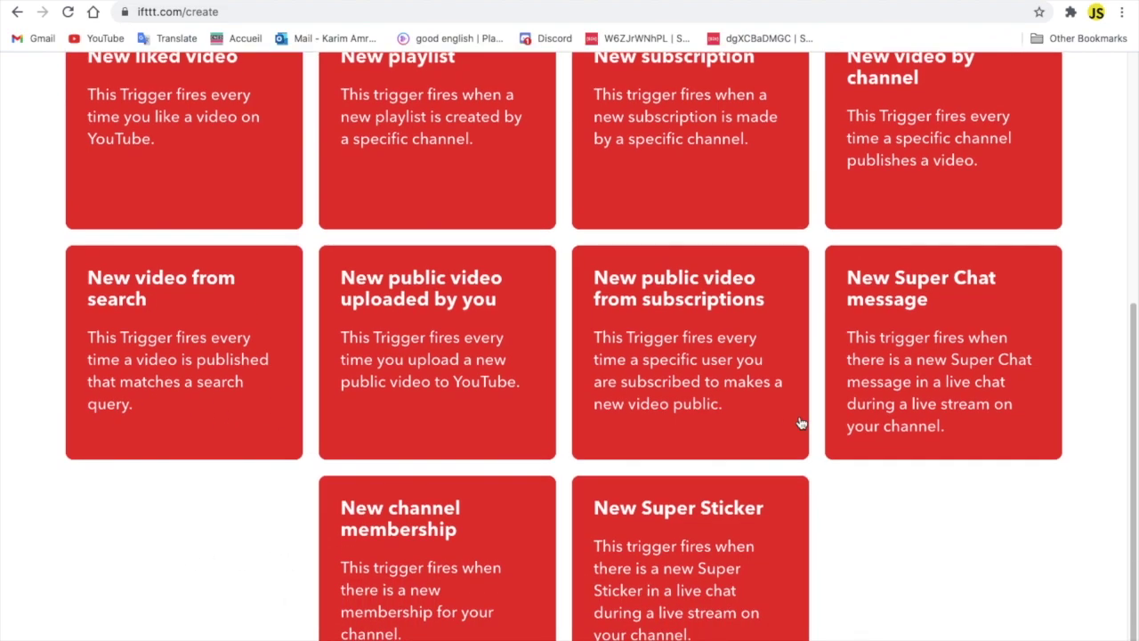
scroll(726, 548, down, 1)
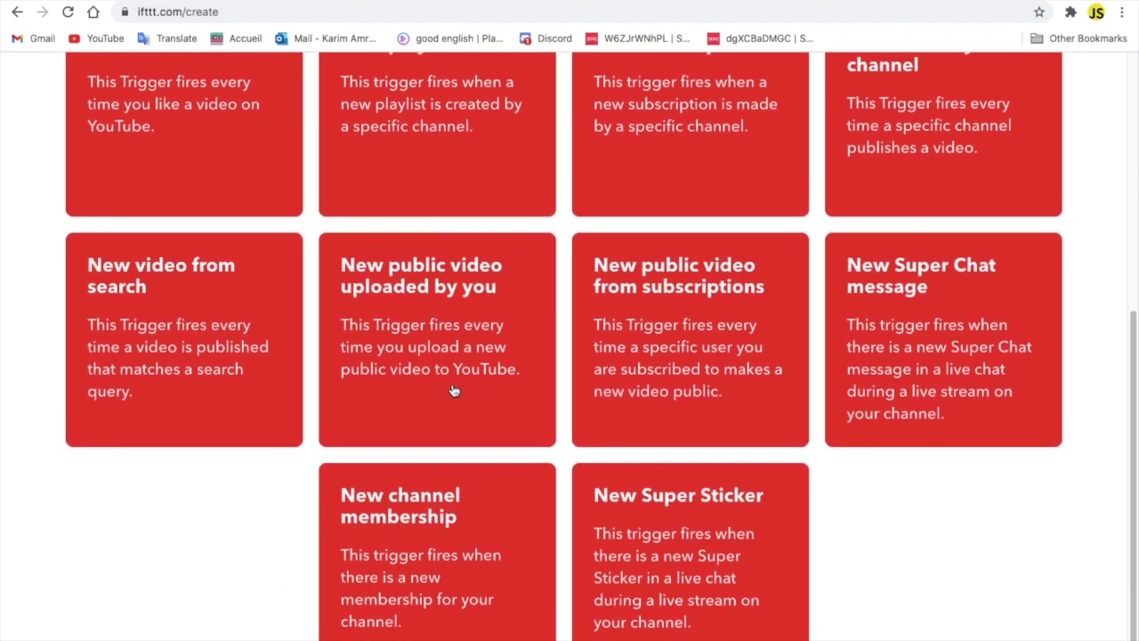
Step: Use 'New public video uploaded by you' as the trigger and Webhooks as the action service
click(427, 302)
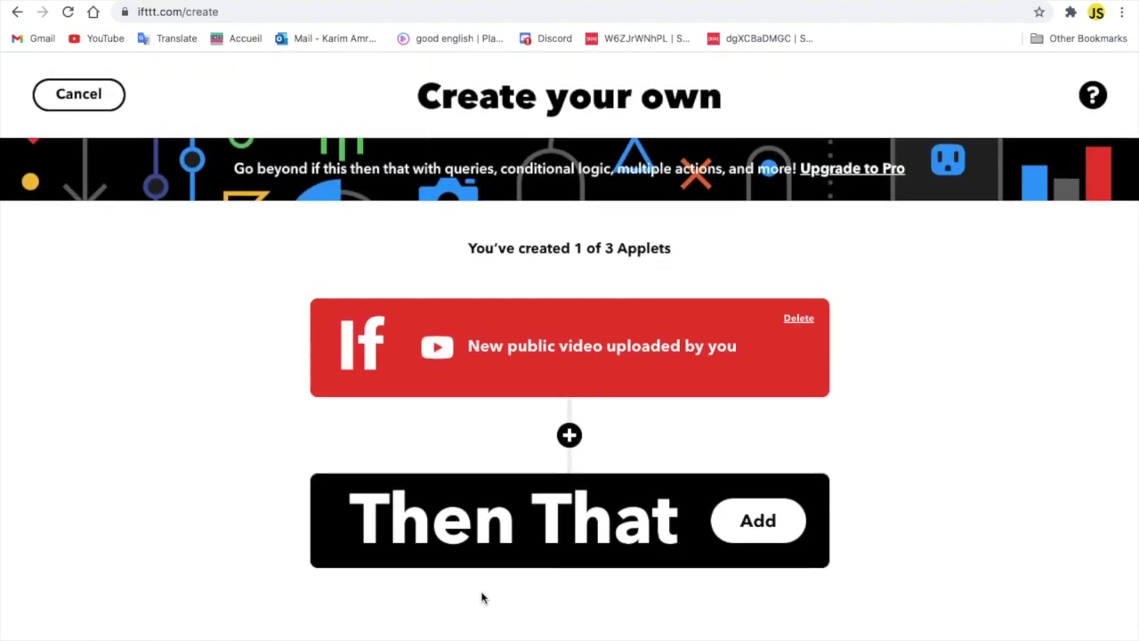
click(783, 527)
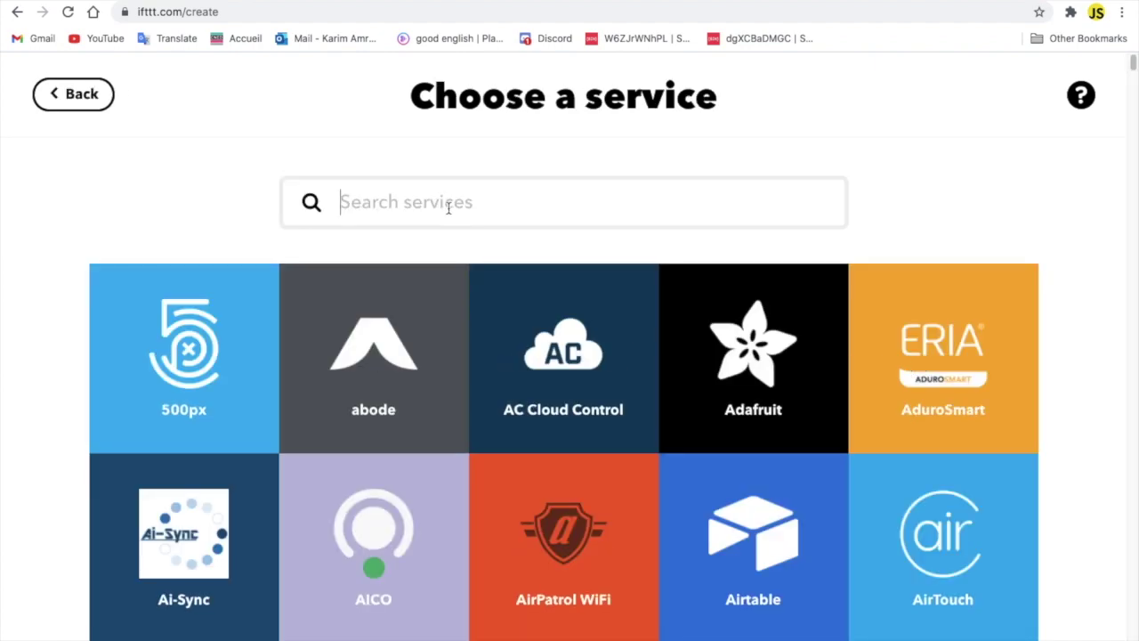
text(web)
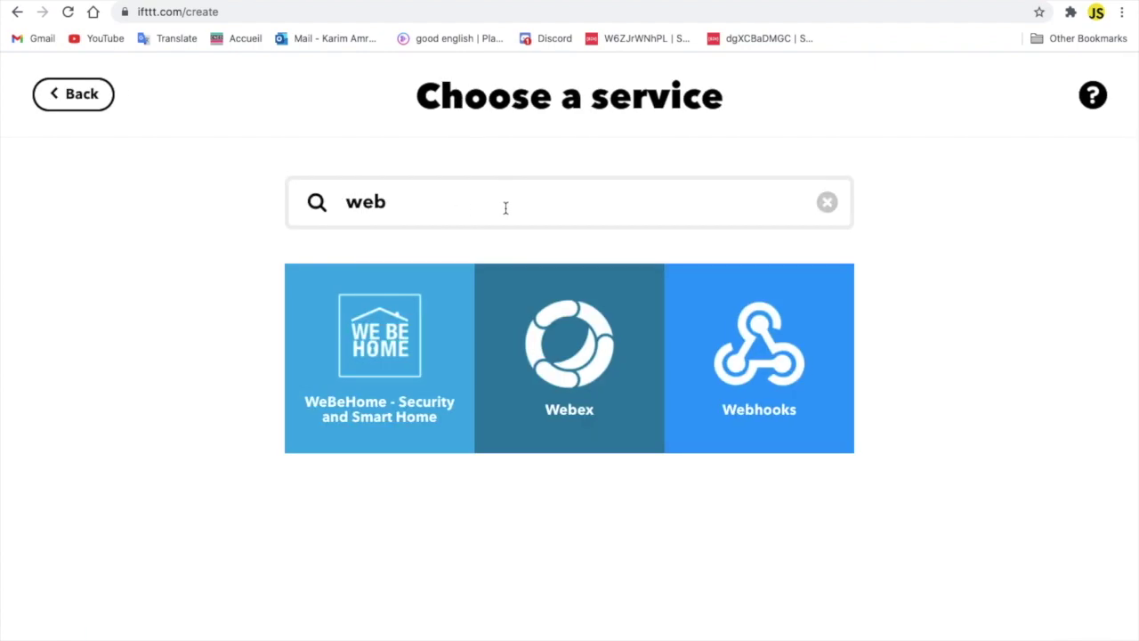
click(743, 358)
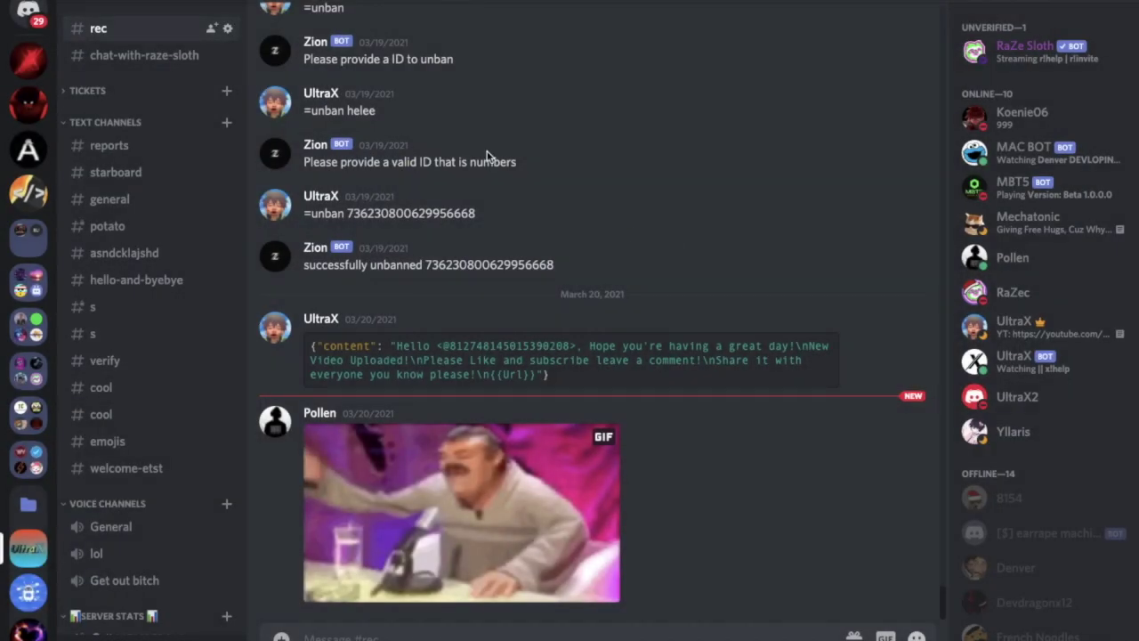
Step: Create a webhook in the #rec channel's Integrations named 'My Bot', posting to #rec
click(228, 31)
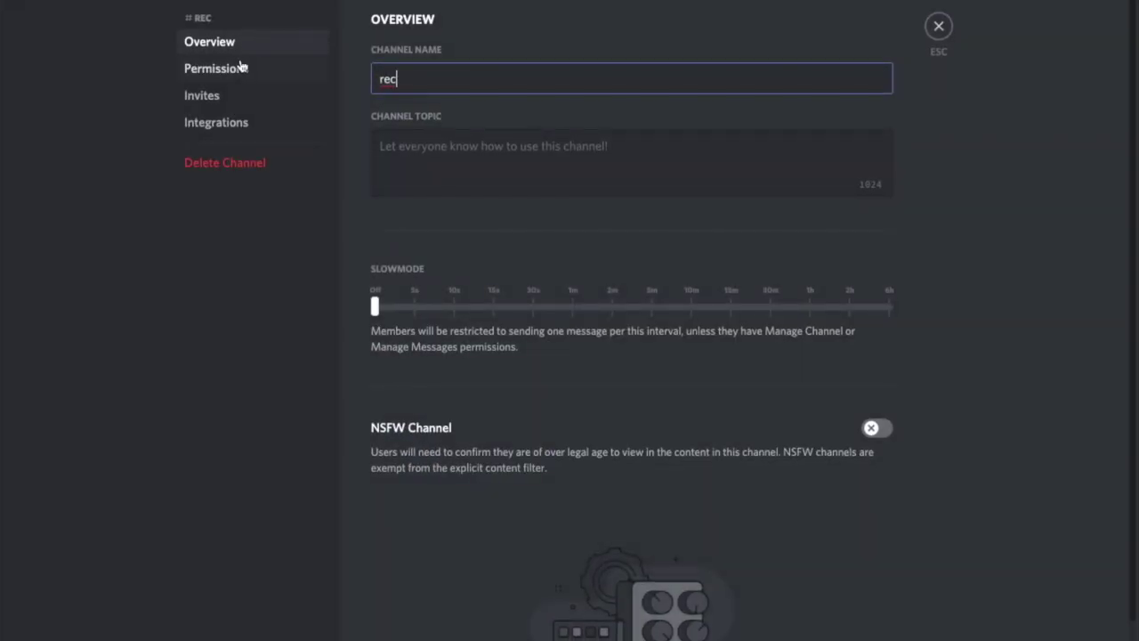
click(232, 124)
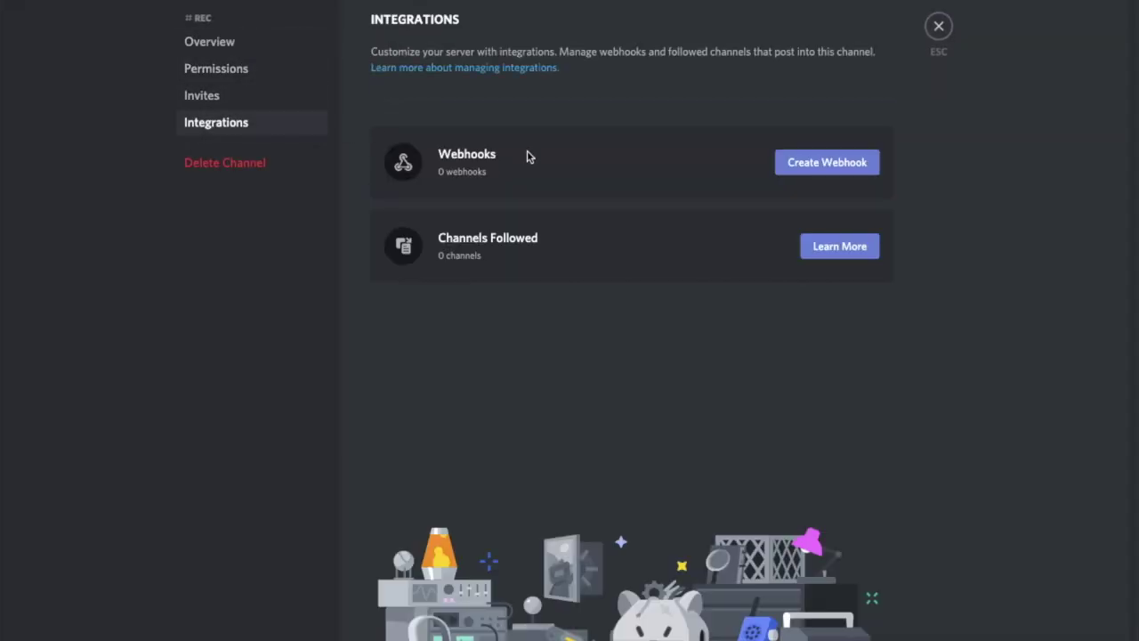
click(853, 161)
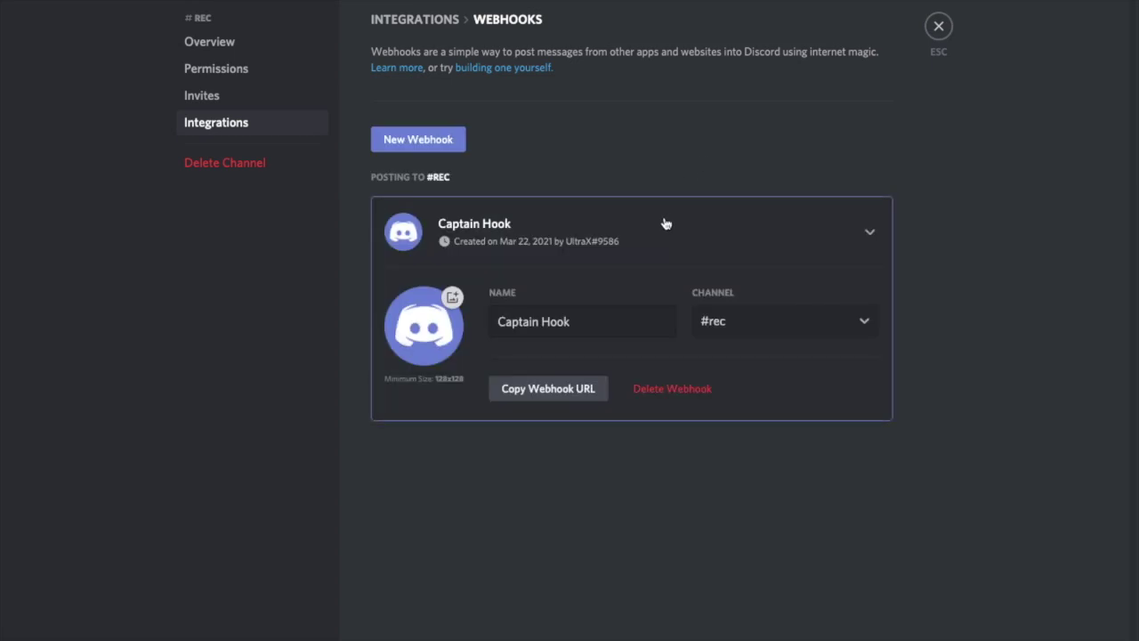
triple_click(576, 312)
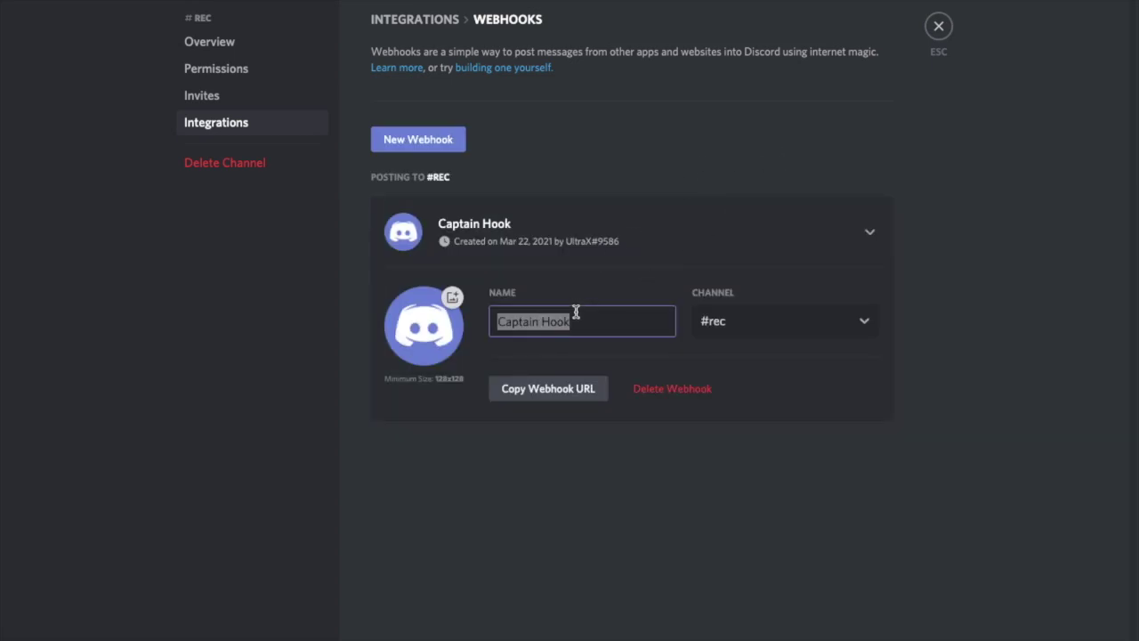
text(My Bot)
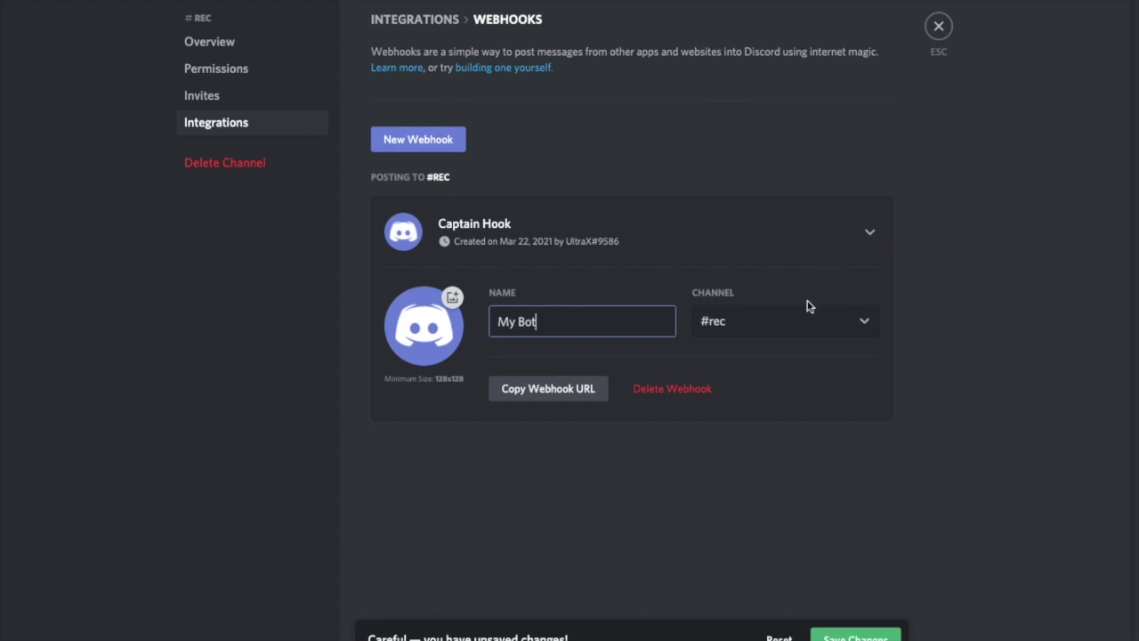
click(810, 321)
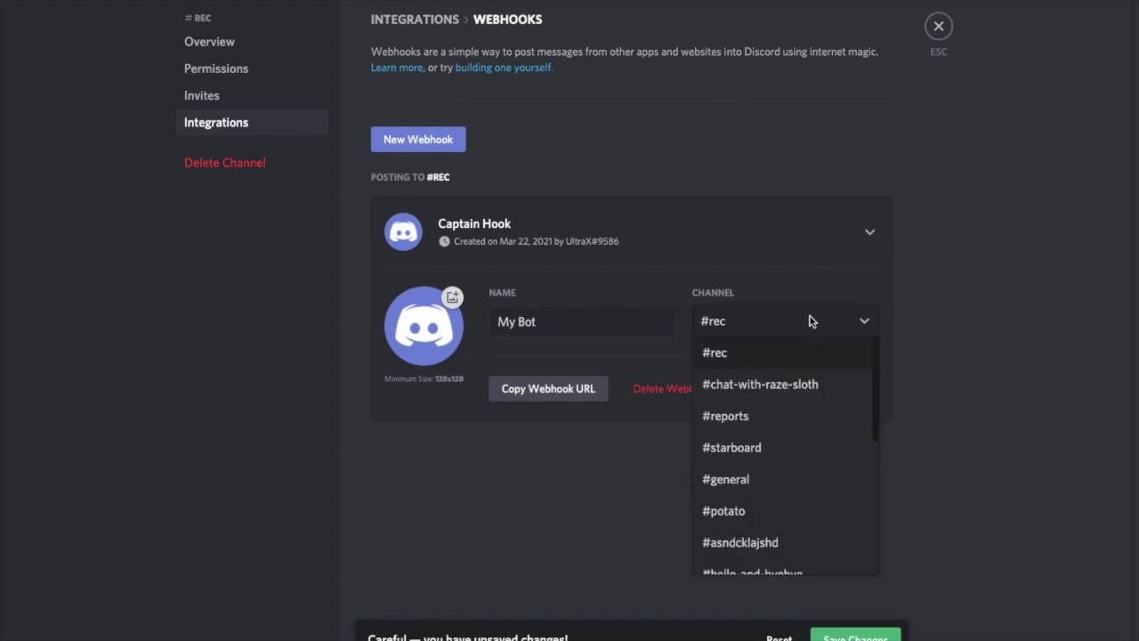
click(926, 295)
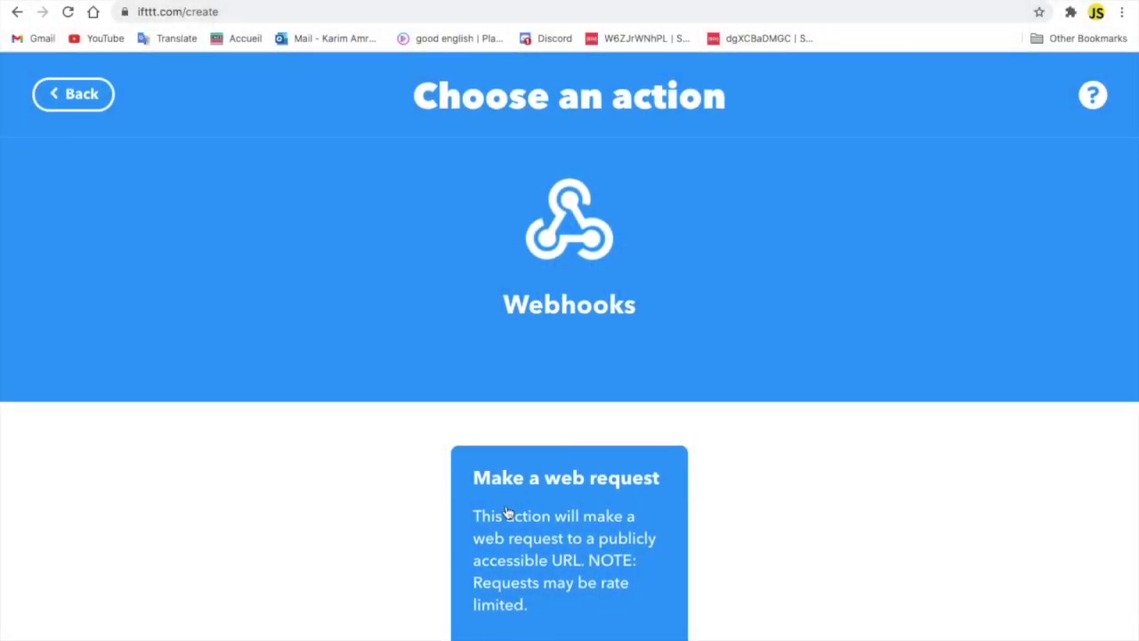
Step: Choose Make a web request and paste the Discord webhook URL into the URL field
click(538, 498)
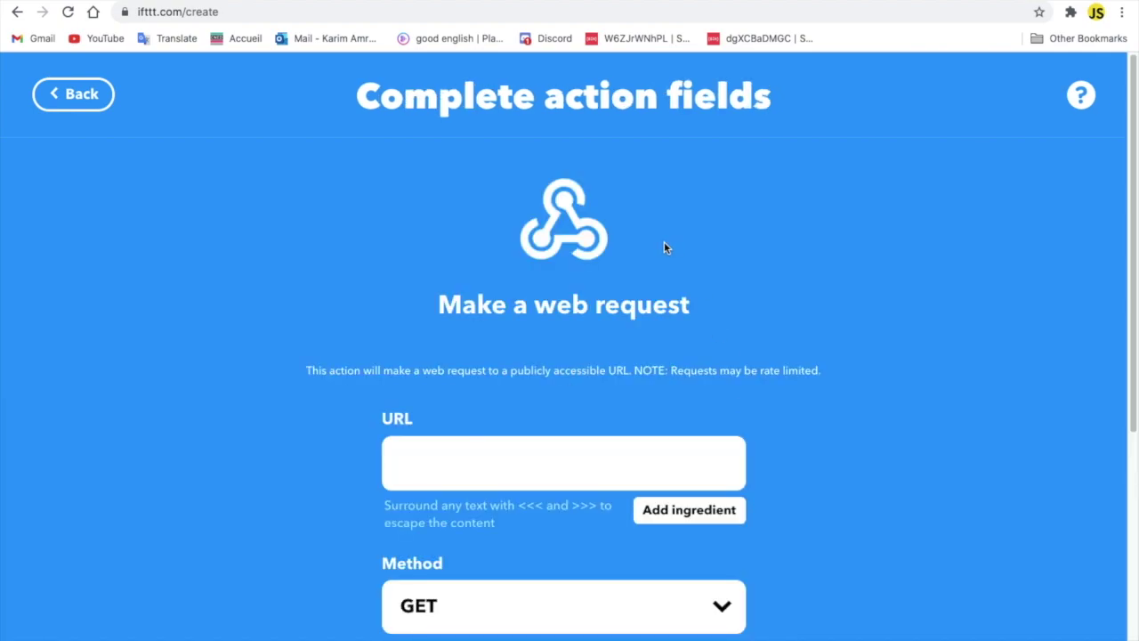
scroll(571, 278, down, 1)
scroll(571, 279, down, 1)
click(438, 329)
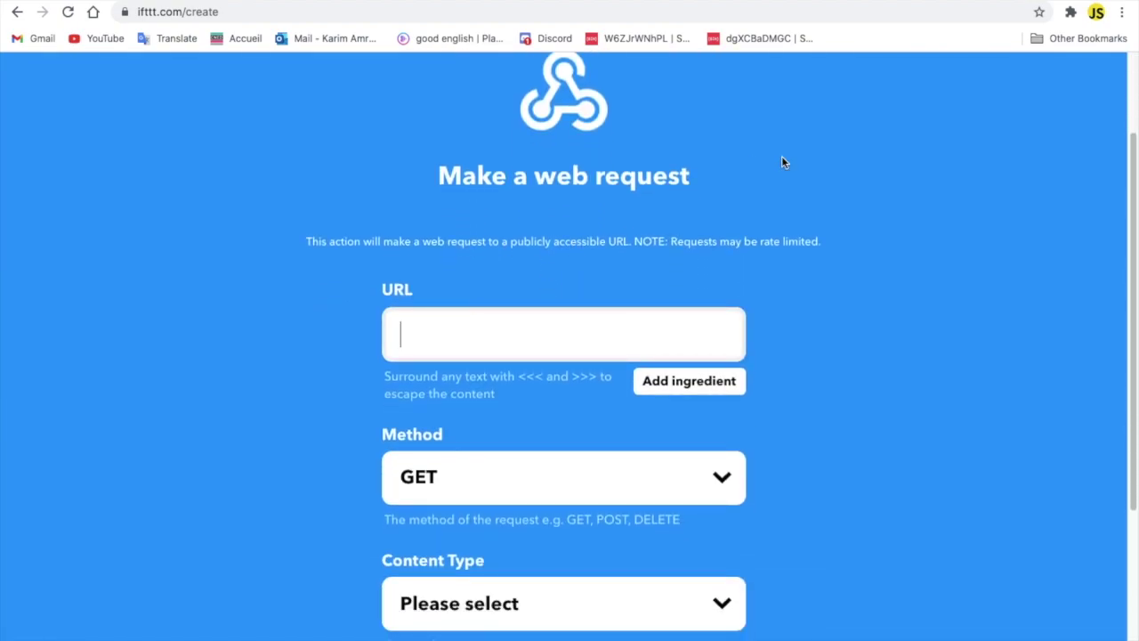
key(ctrl+v)
Step: Set the request method to POST and the content type to application/json
scroll(638, 275, down, 5)
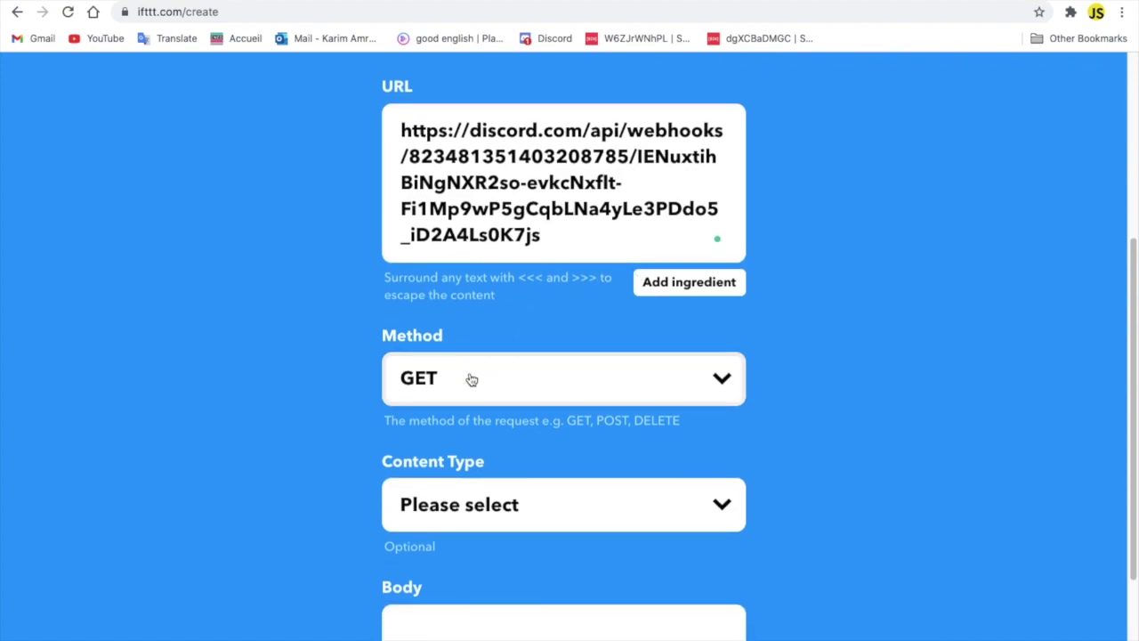
click(468, 377)
click(452, 408)
scroll(600, 354, down, 2)
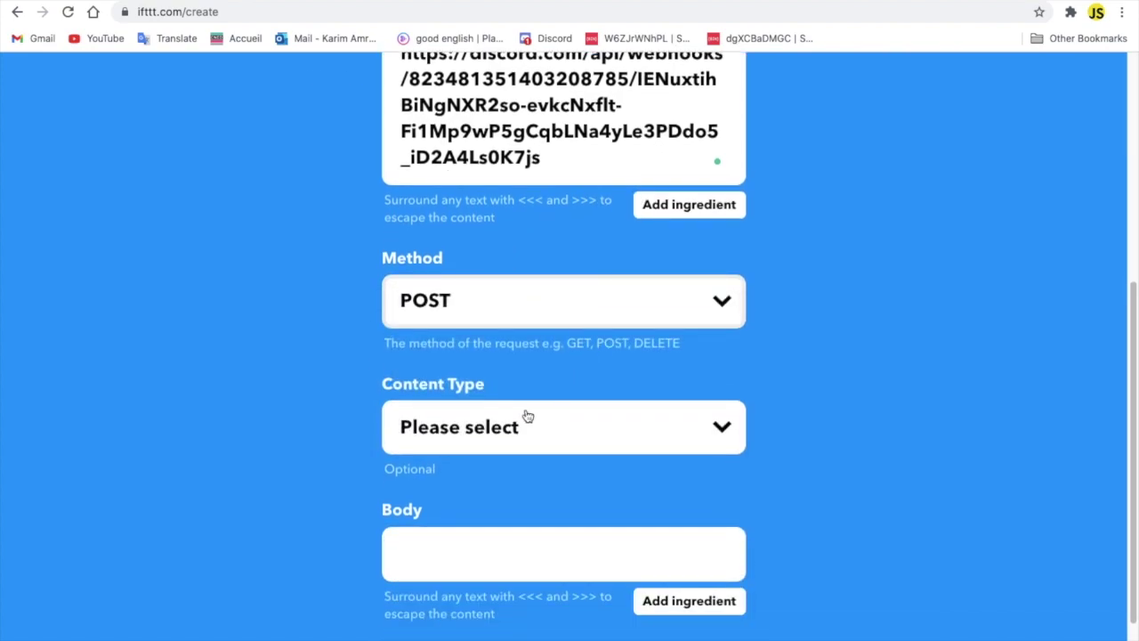
click(486, 428)
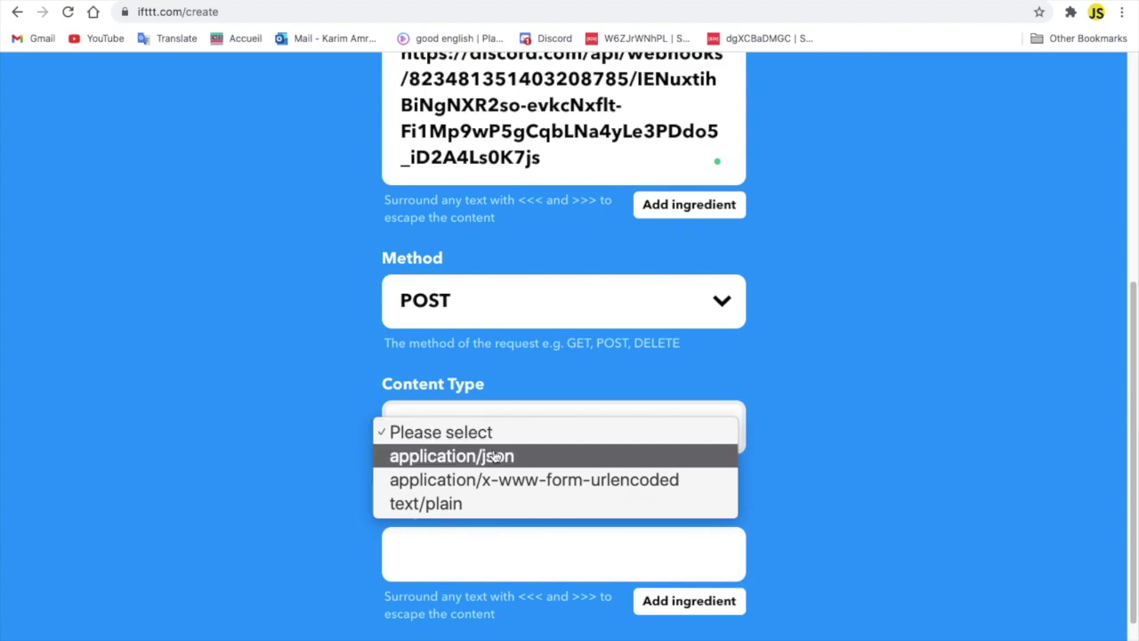
click(452, 456)
scroll(605, 360, down, 2)
click(506, 450)
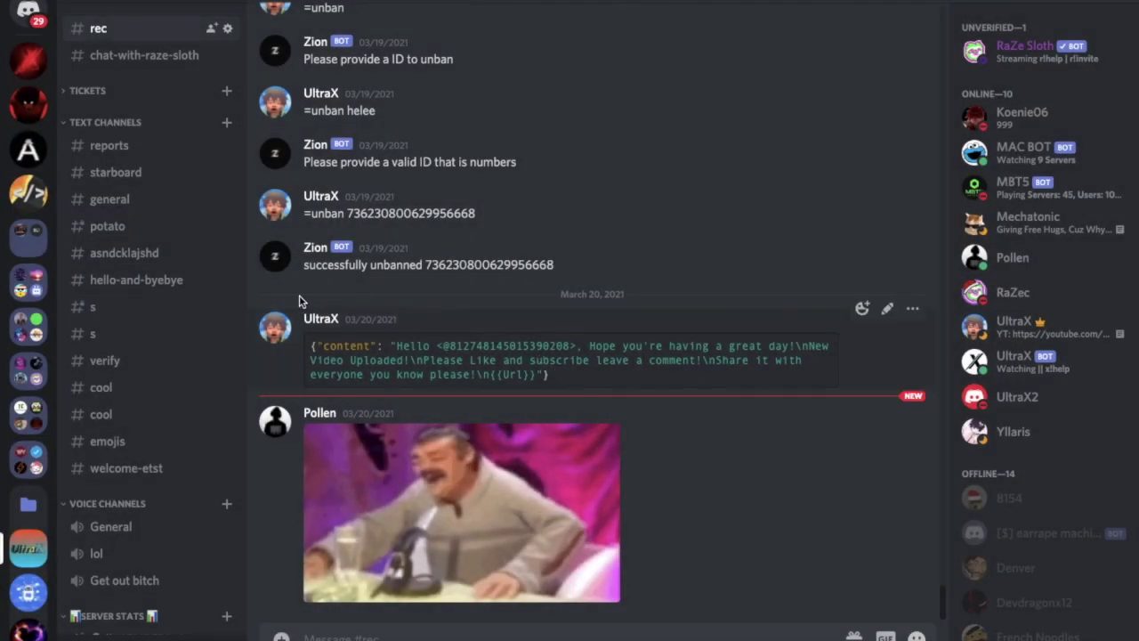
Step: Select the example JSON message code block in Discord
drag(312, 347, 550, 381)
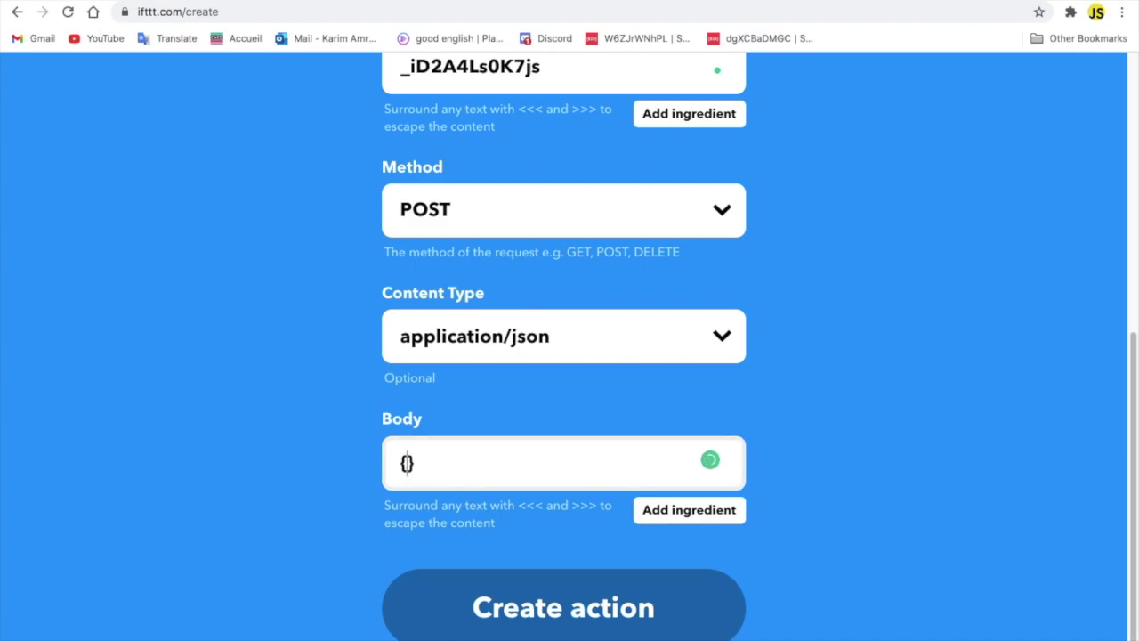
Step: Make the request body read {"content": ""}
text("")
key(Left)
text(content")
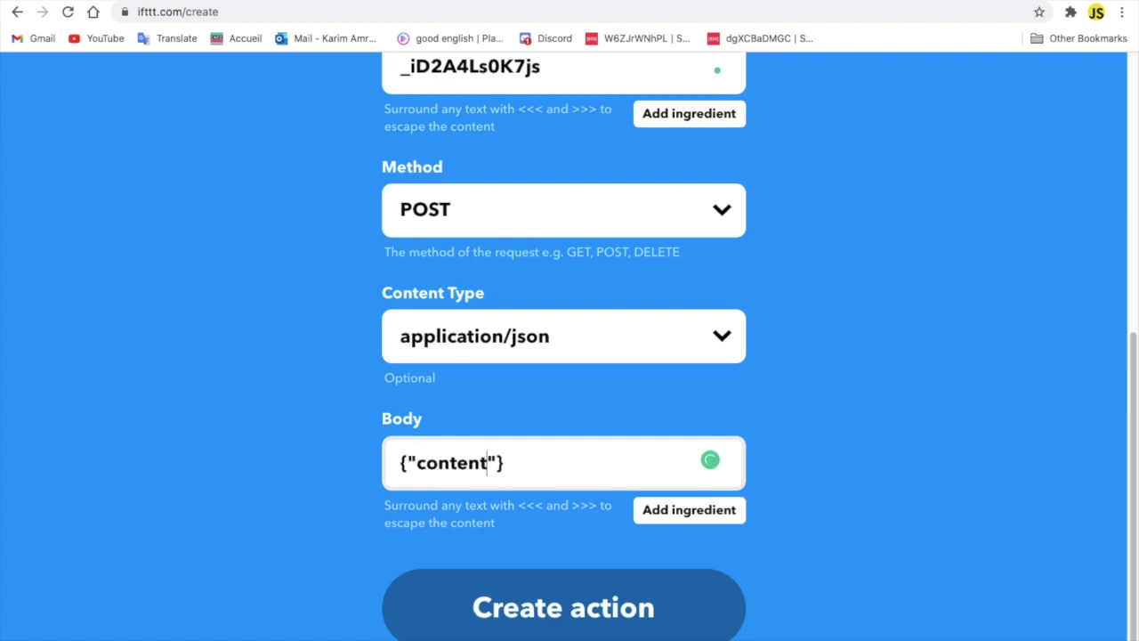
text(: "")
key(Left)
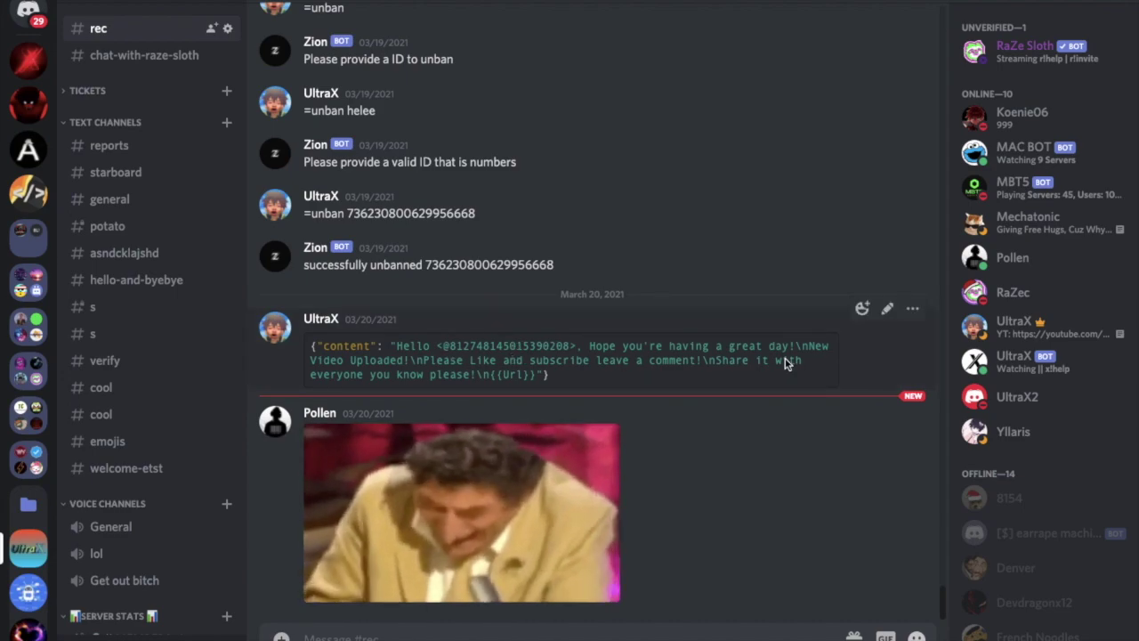
Step: Edit the Discord example message, inserting & after @ to make it a role mention
key(Up)
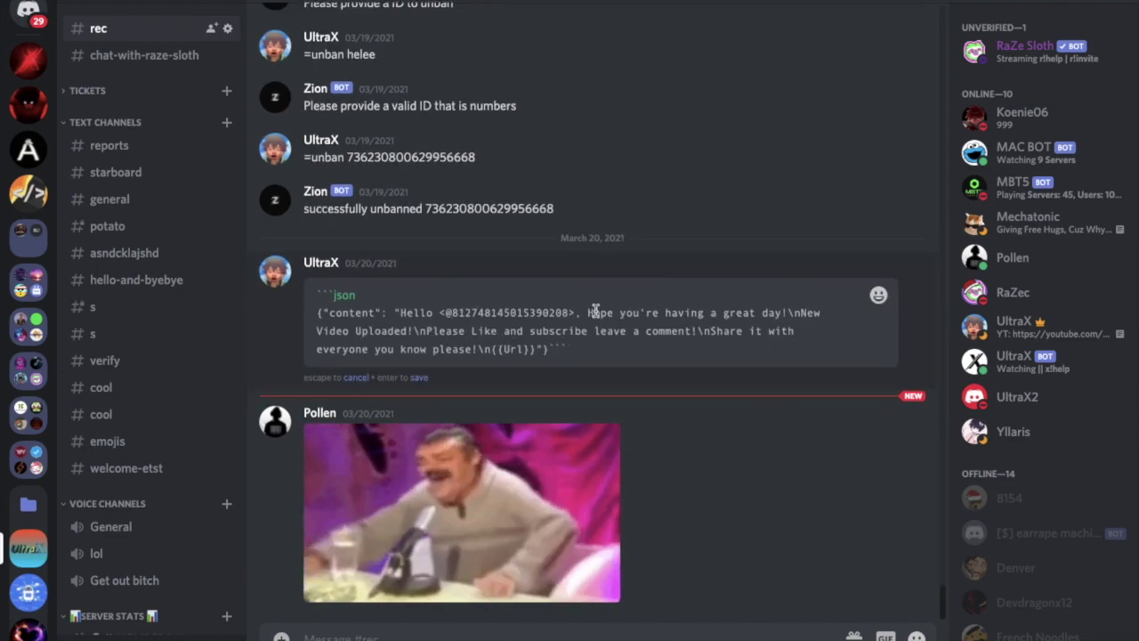
text(&)
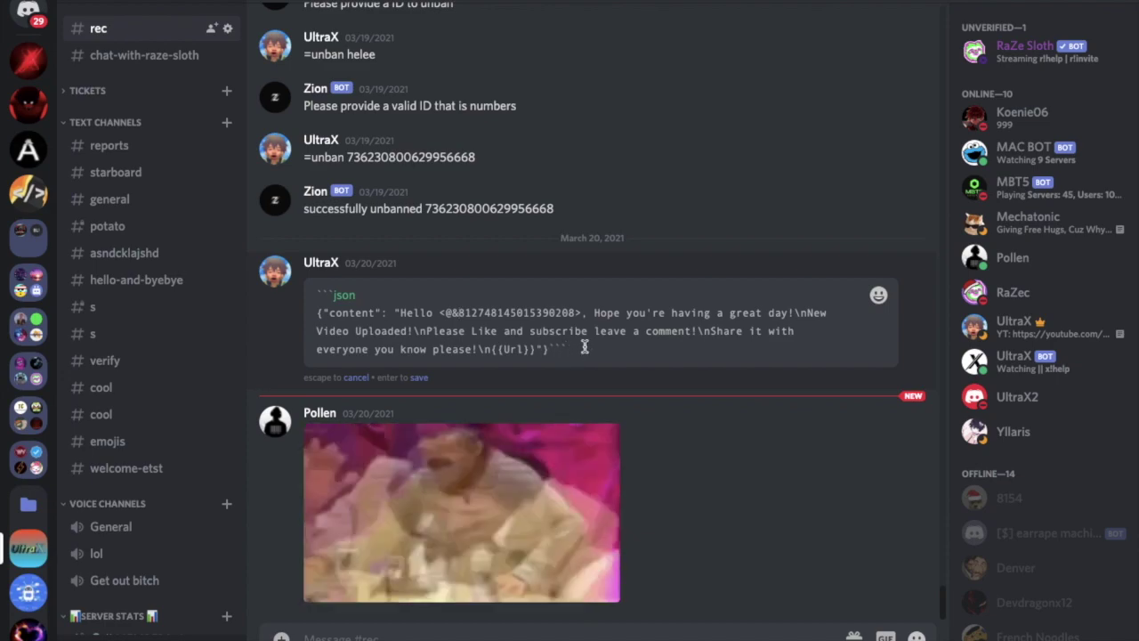
key(Return)
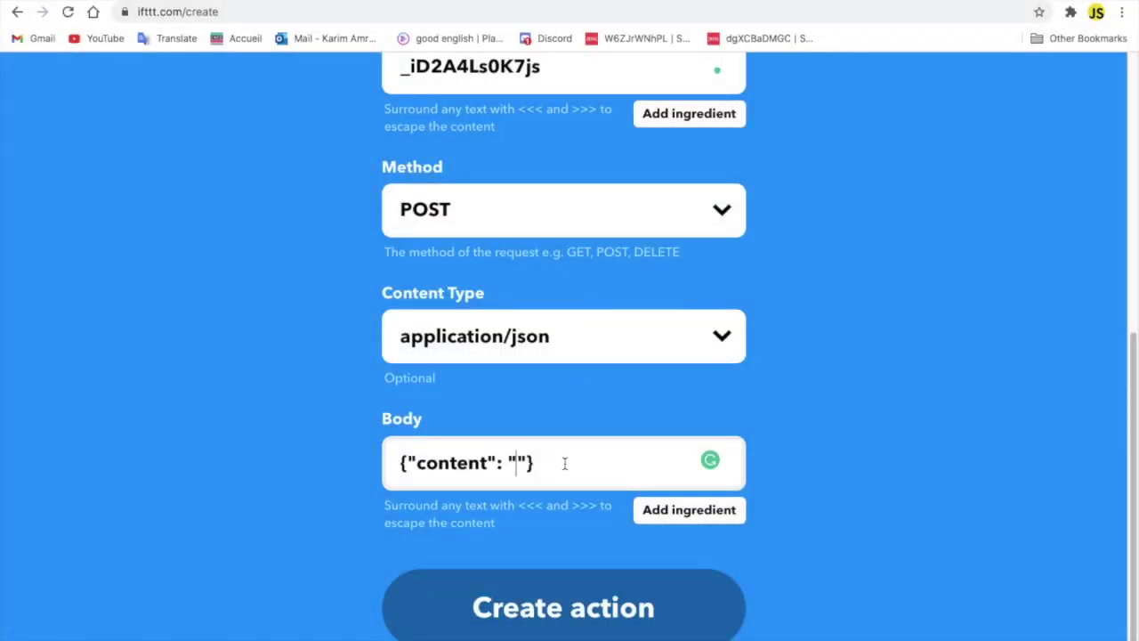
text(ever)
key(BackSpace)
key(BackSpace)
text(eryone)
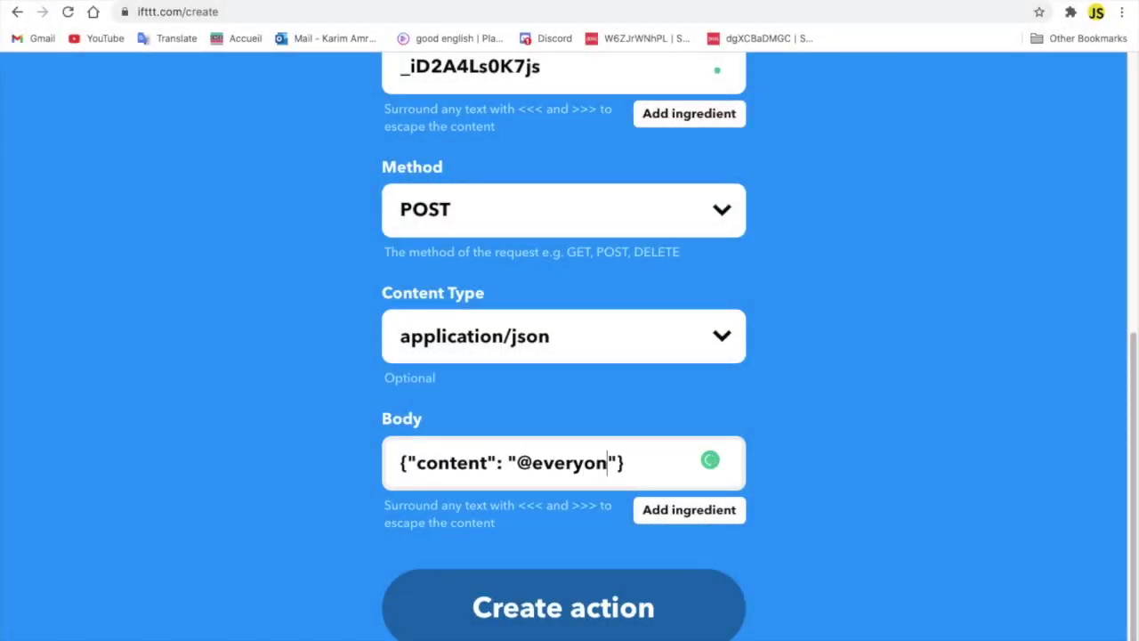
text( new b)
key(BackSpace)
text(v)
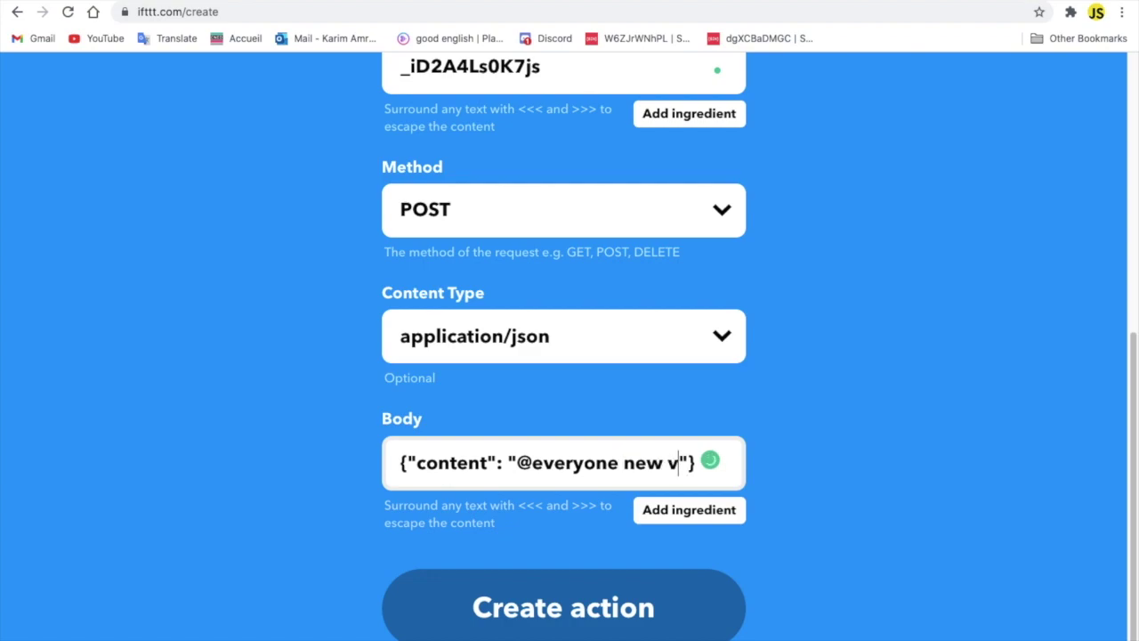
text(ideo is out)
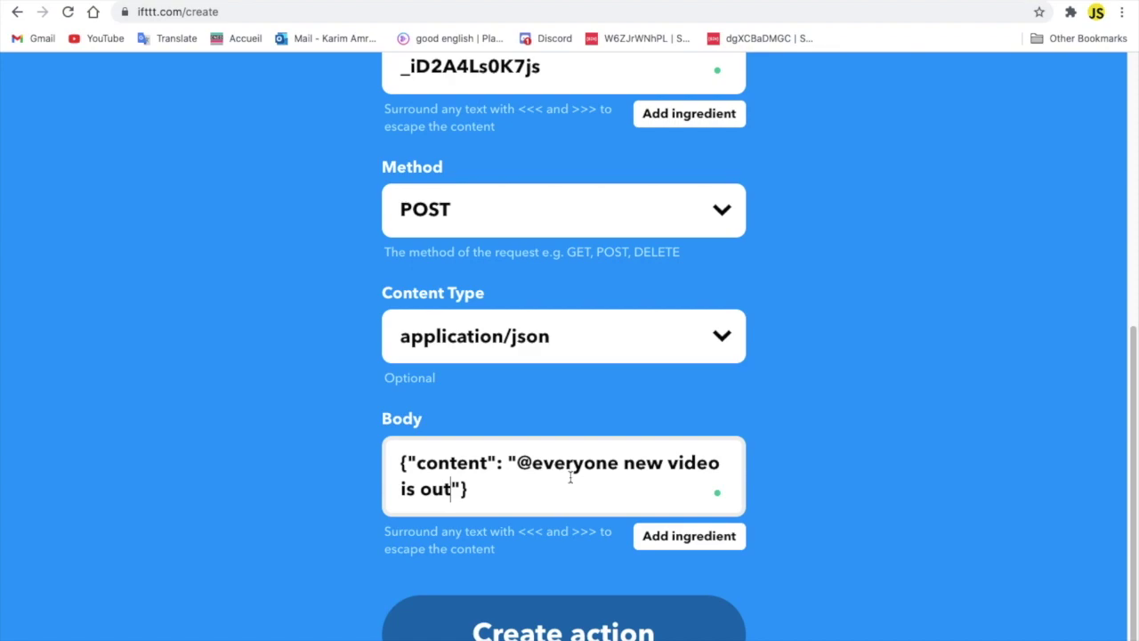
text(!)
Step: Insert the video Url ingredient after the message text in the body
scroll(530, 486, down, 1)
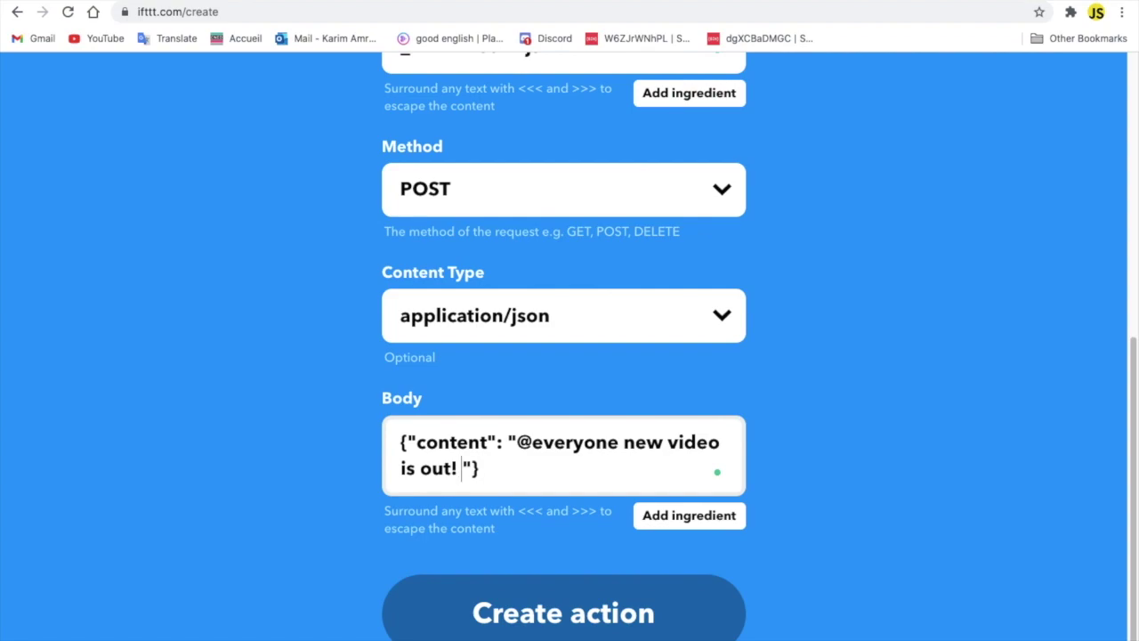
click(698, 526)
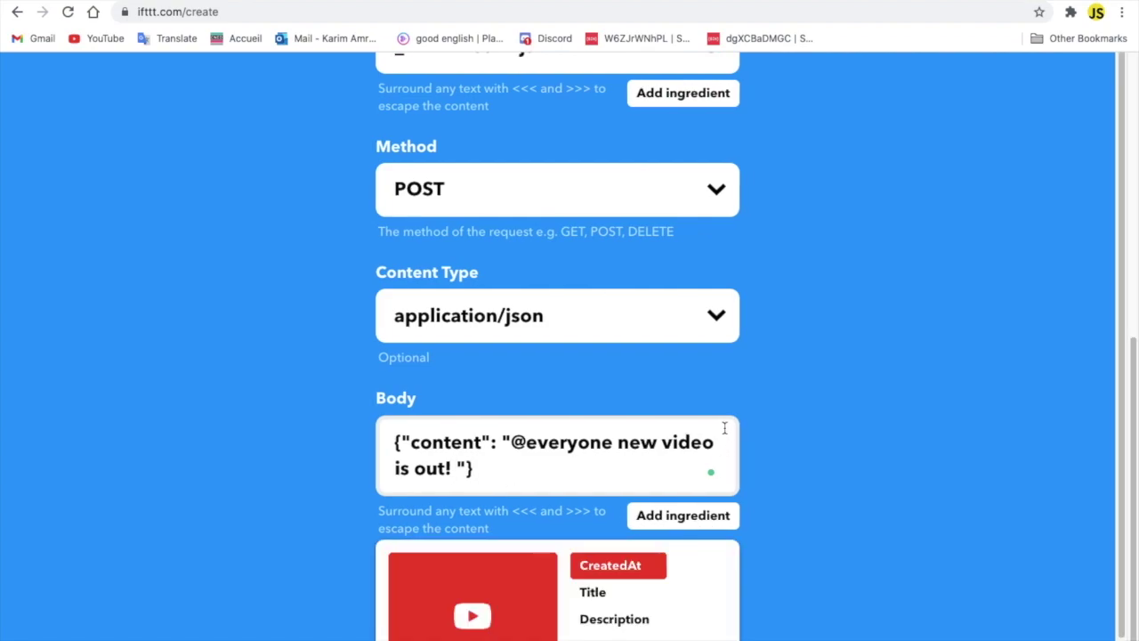
scroll(613, 529, down, 2)
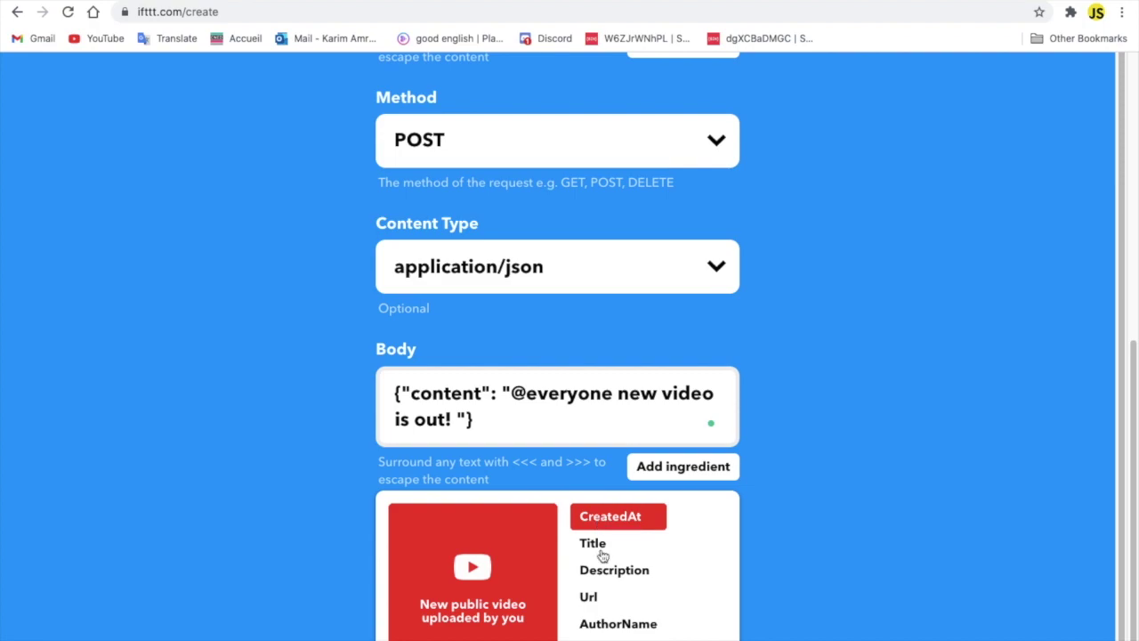
click(601, 599)
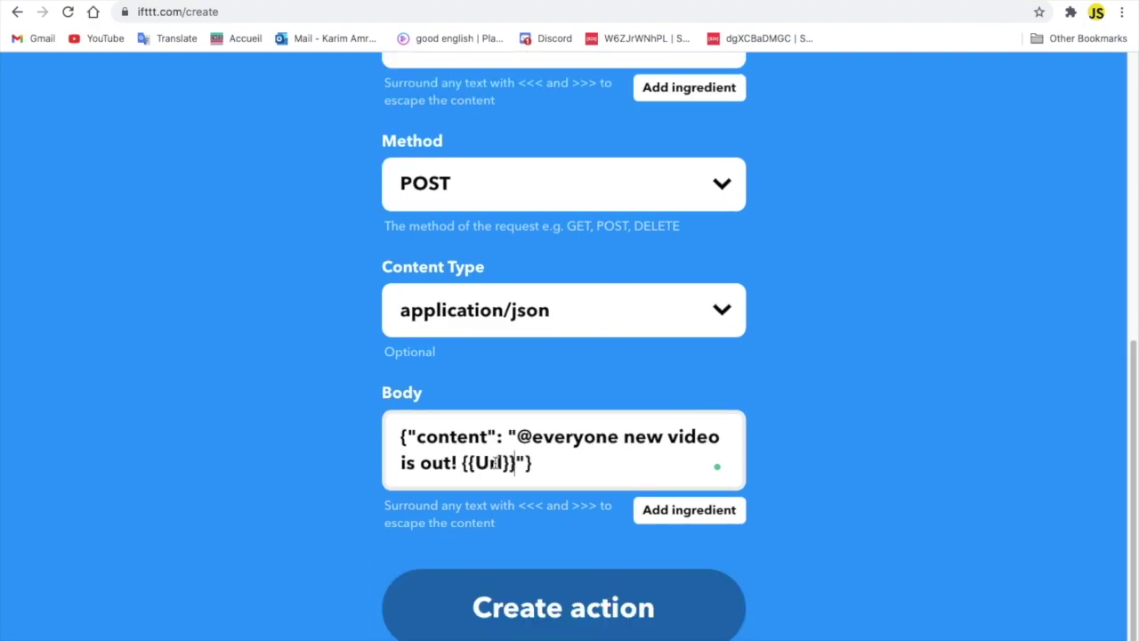
click(561, 522)
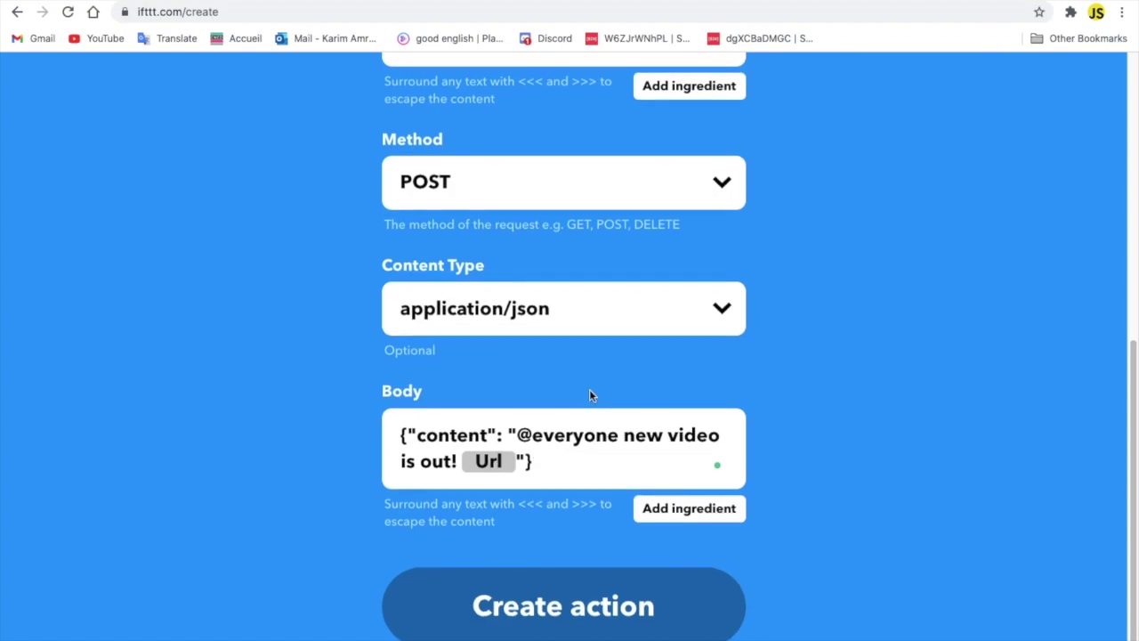
Step: Save the web request action, then continue through review and finish the applet
click(503, 605)
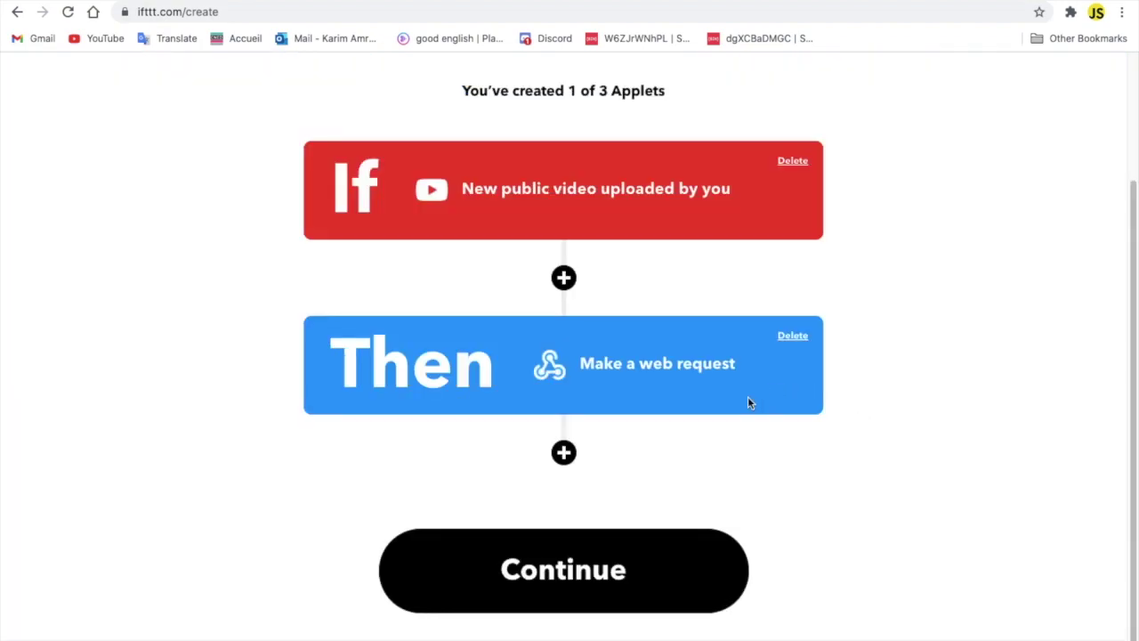
click(541, 559)
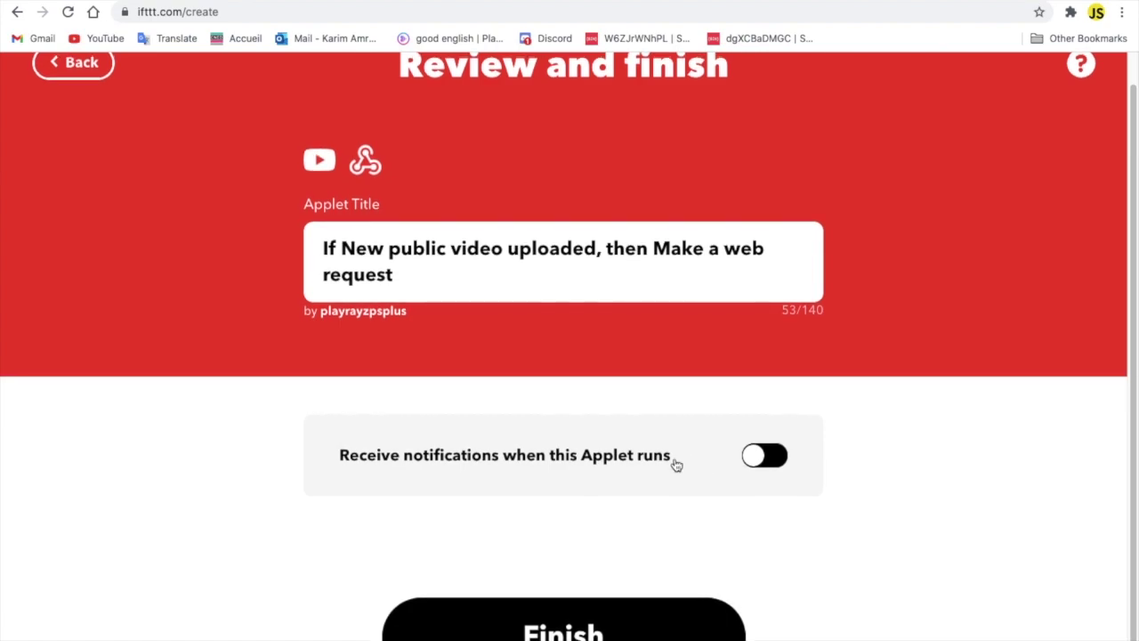
click(467, 623)
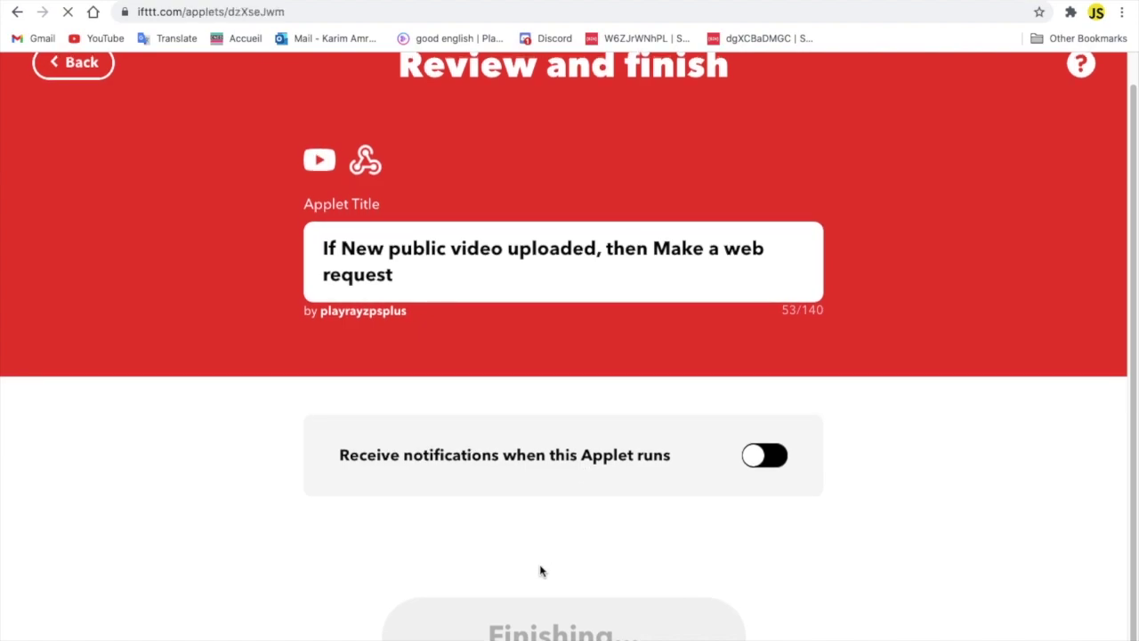
scroll(587, 409, down, 3)
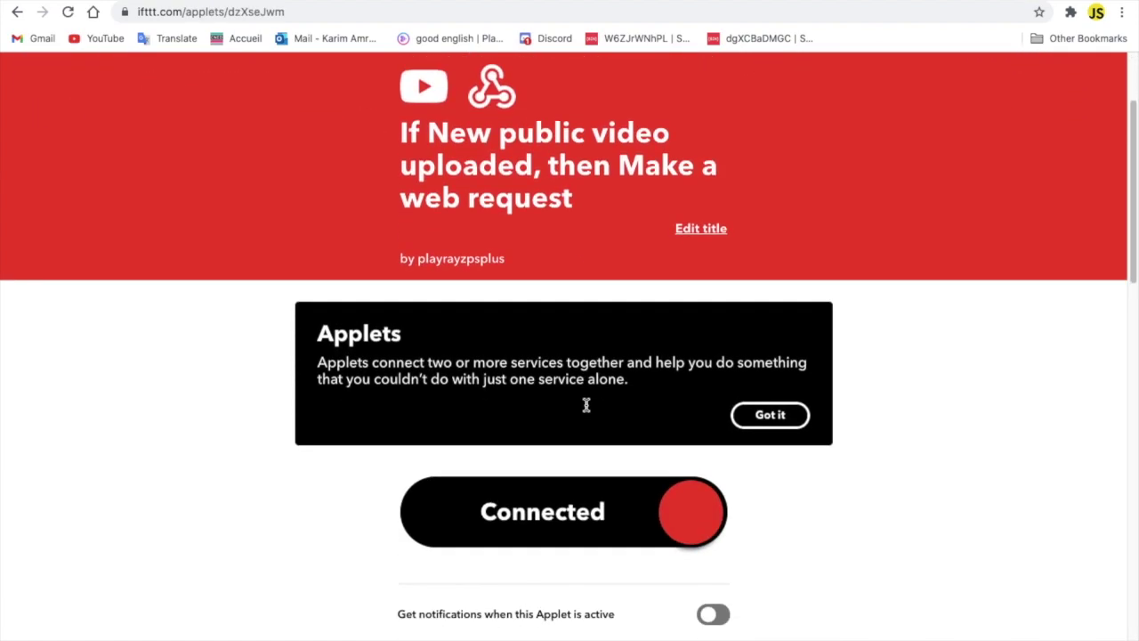
scroll(588, 409, up, 3)
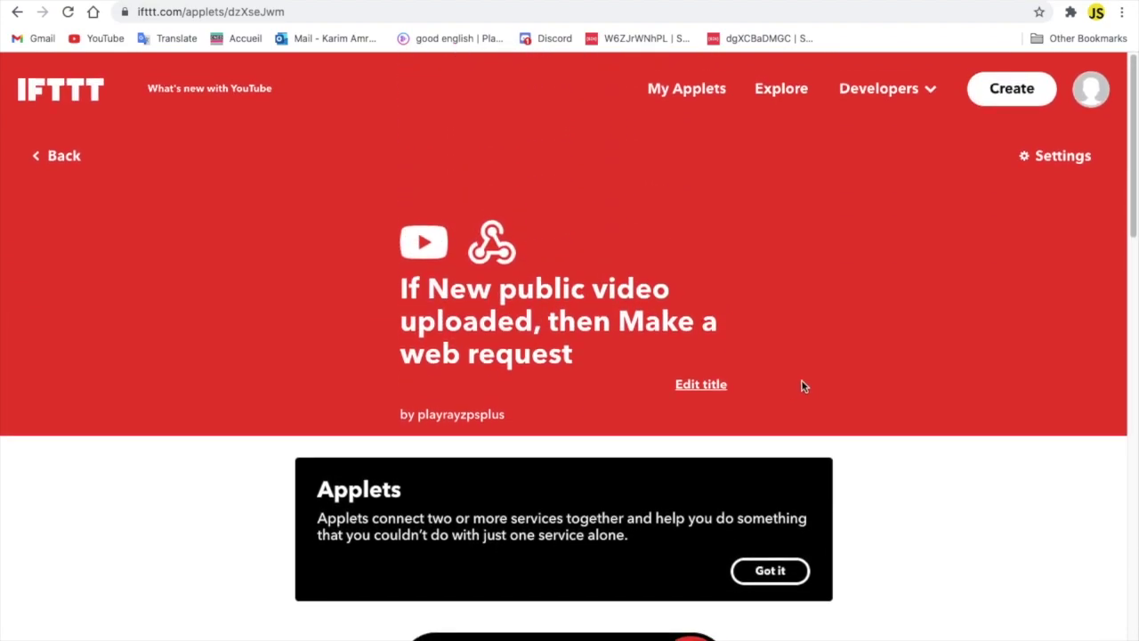